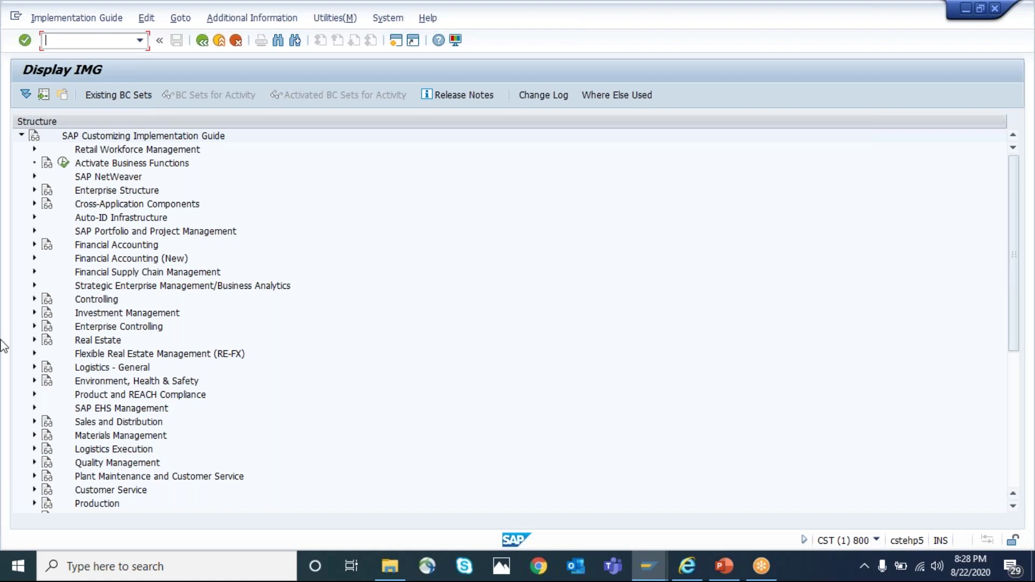
Open Define Document Types for purchase requisitions under Materials Management, Purchasing, Purchase Requisition.
{"action": "left_click", "coordinate": [34, 436]}
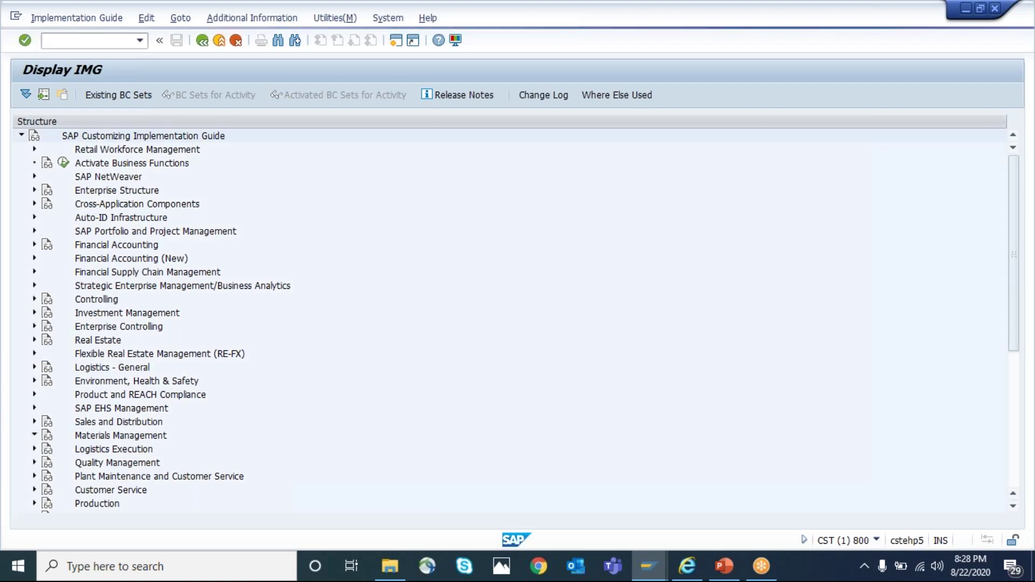
{"action": "left_click", "coordinate": [104, 439]}
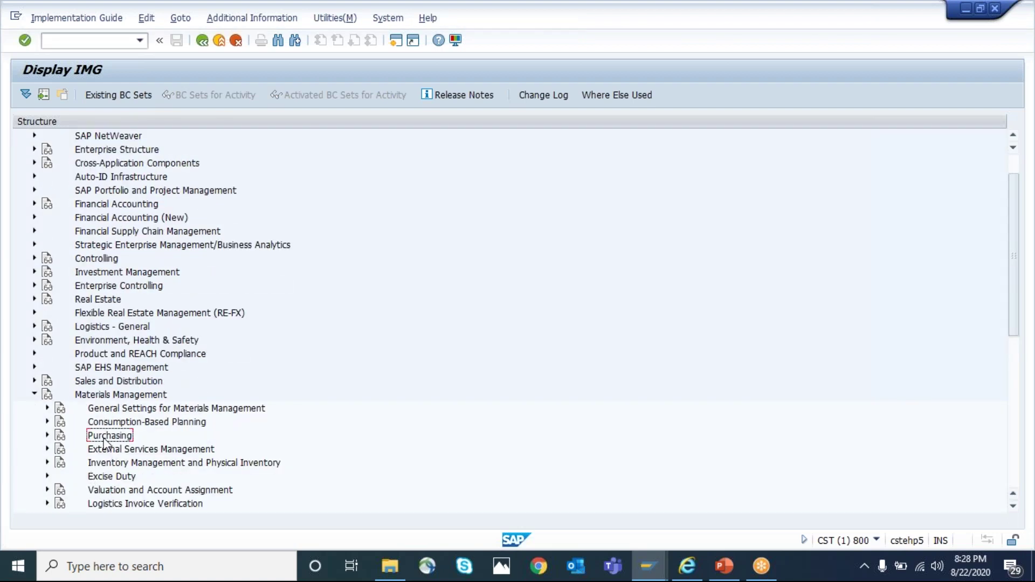
{"action": "double_click", "coordinate": [104, 439]}
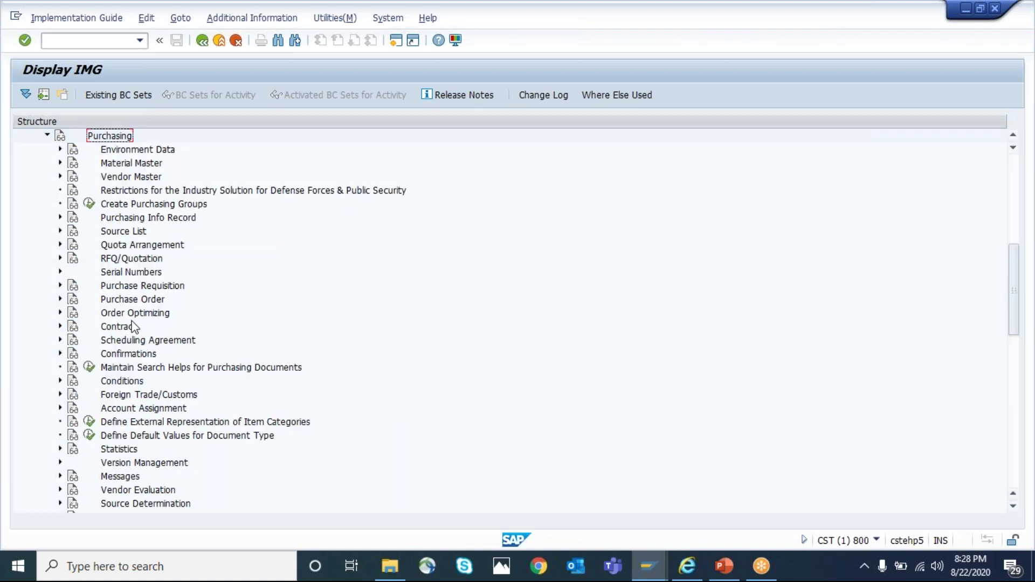
{"action": "left_click", "coordinate": [115, 287]}
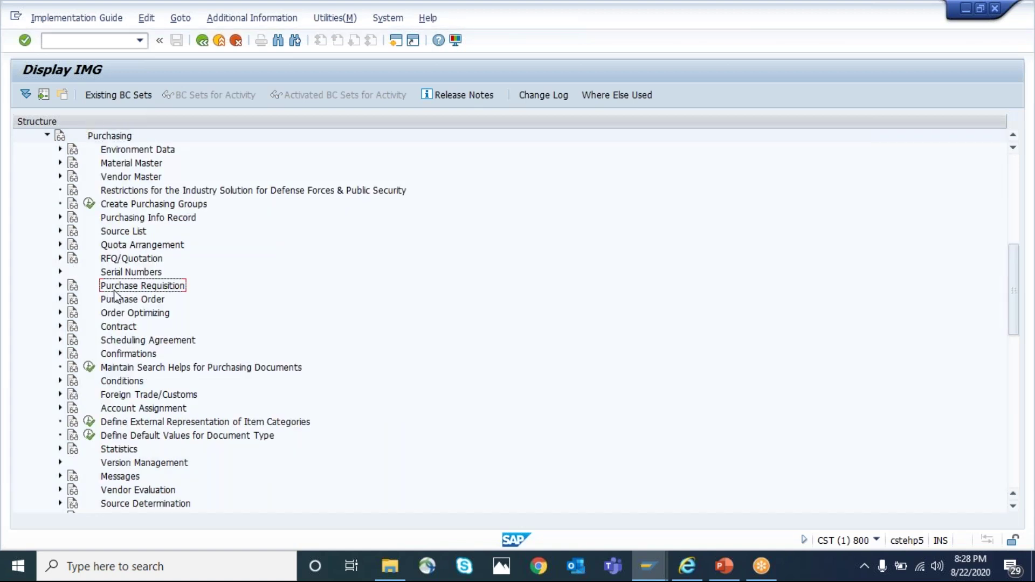
{"action": "left_click", "coordinate": [60, 286]}
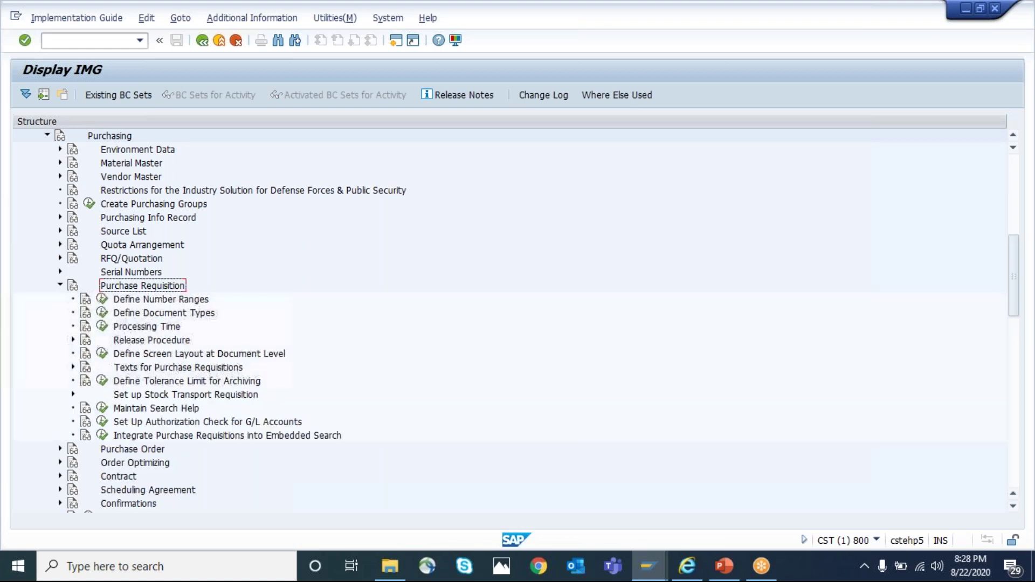
{"action": "left_click", "coordinate": [105, 314]}
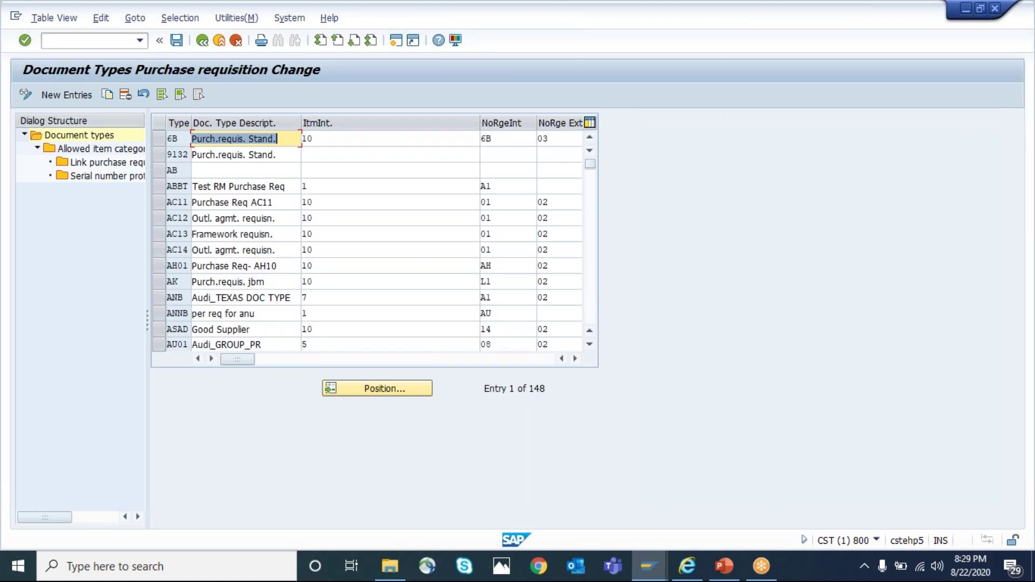
Position the list of purchase requisition document types at the entries starting with ZG.
{"action": "left_click", "coordinate": [366, 396]}
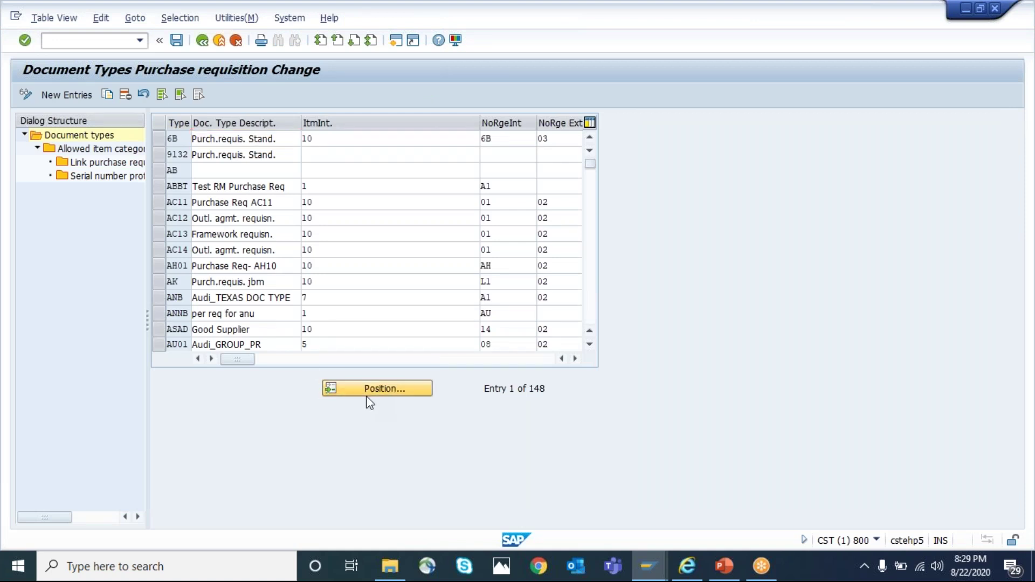
{"action": "type", "text": "z"}
{"action": "key", "text": "BackSpace"}
{"action": "type", "text": "ZG"}
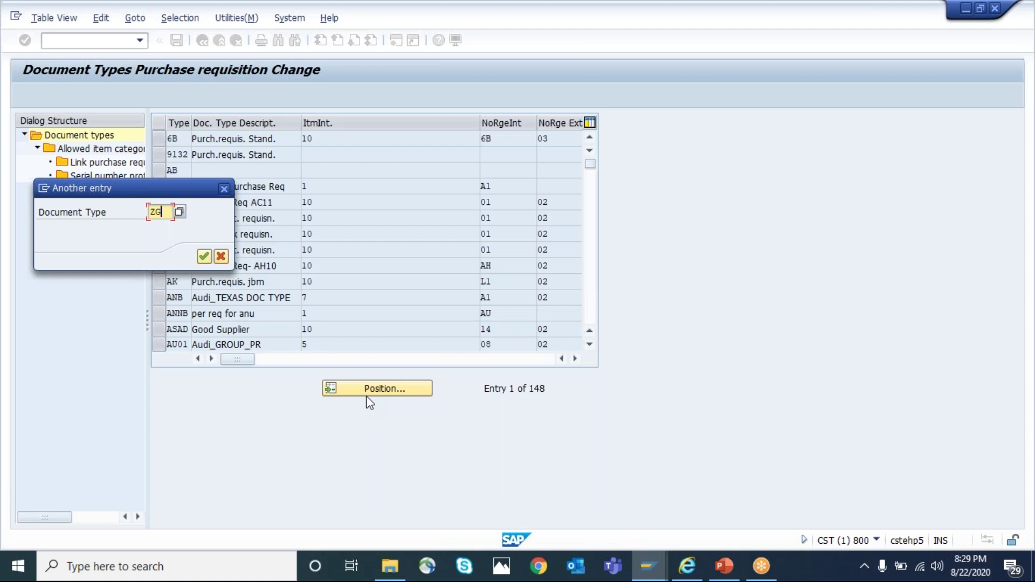
{"action": "key", "text": "Return"}
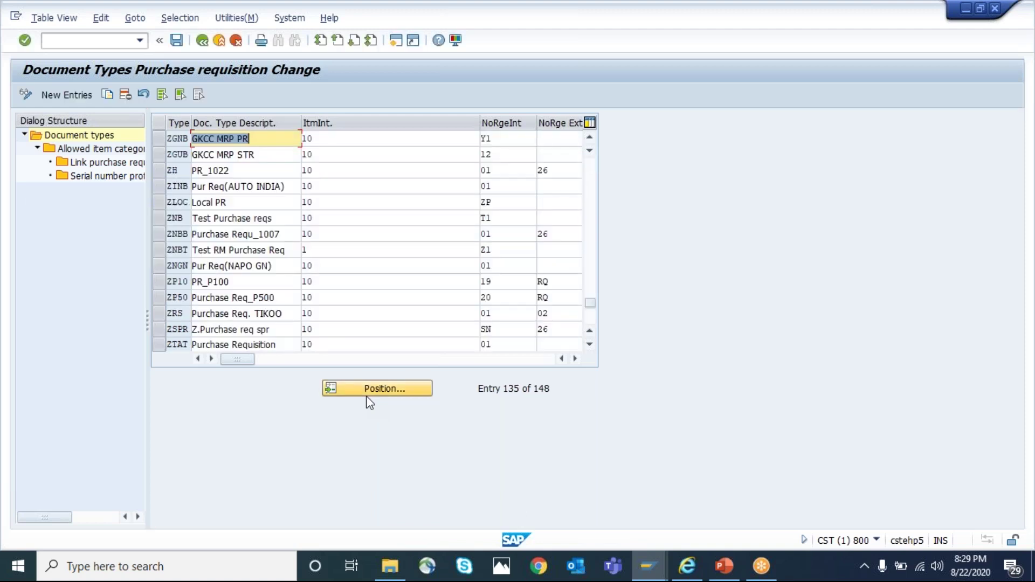
Open the allowed item categories of document type ZGNB (GKCC MRP PR).
{"action": "left_click", "coordinate": [160, 140]}
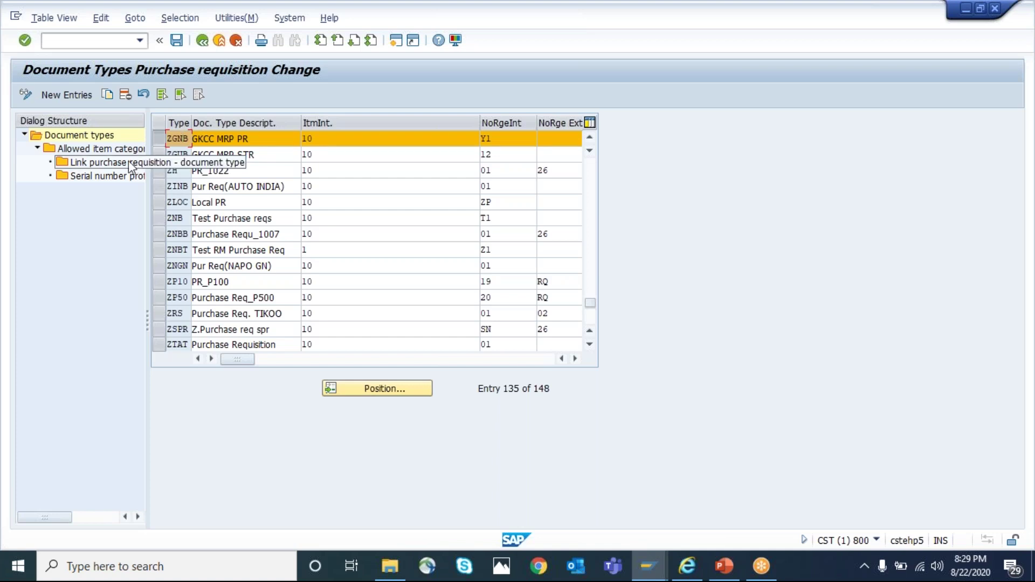
{"action": "left_click", "coordinate": [216, 156]}
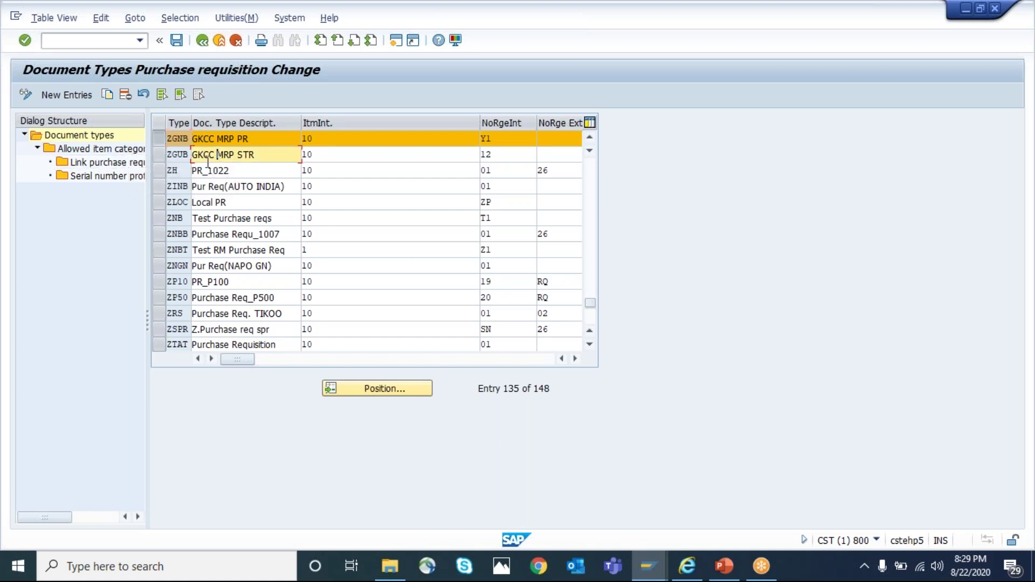
{"action": "left_click", "coordinate": [159, 138]}
{"action": "left_click", "coordinate": [160, 137]}
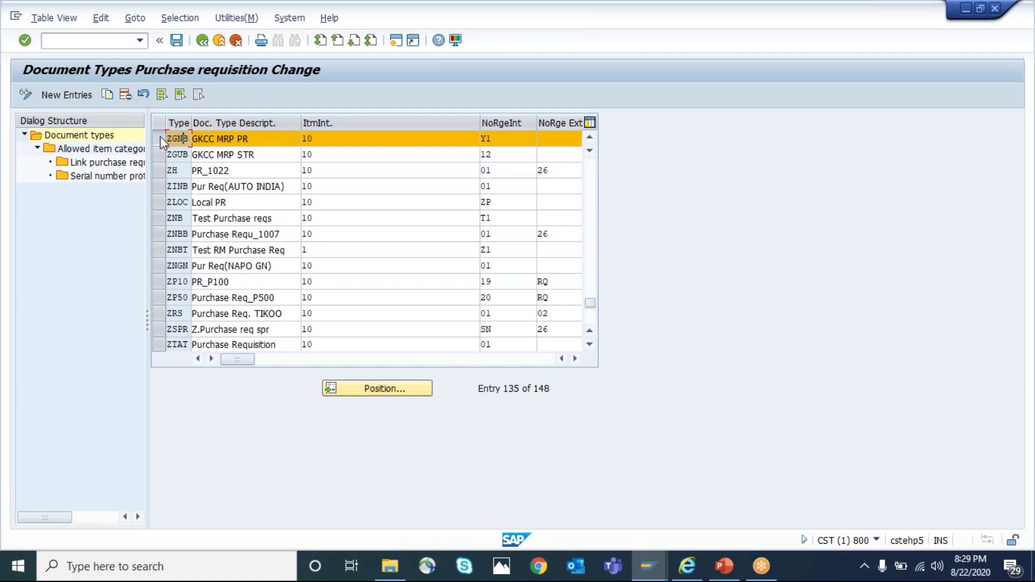
{"action": "double_click", "coordinate": [75, 153]}
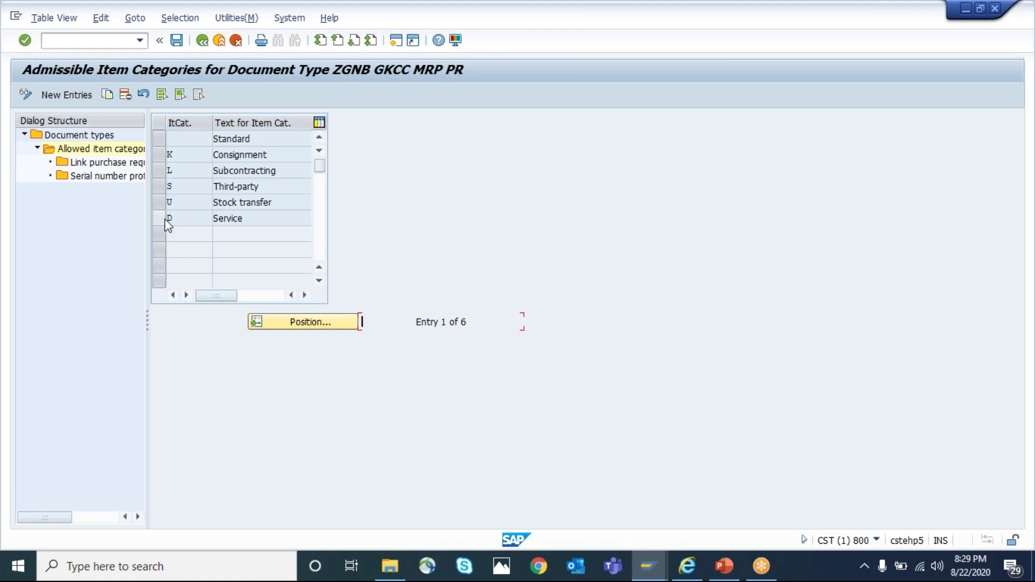
Delete the Consignment, Subcontracting, Third-party, Stock transfer and Service item categories from document type ZGNB and save.
{"action": "left_click_drag", "start_coordinate": [162, 219], "coordinate": [165, 166]}
{"action": "left_click", "coordinate": [125, 95]}
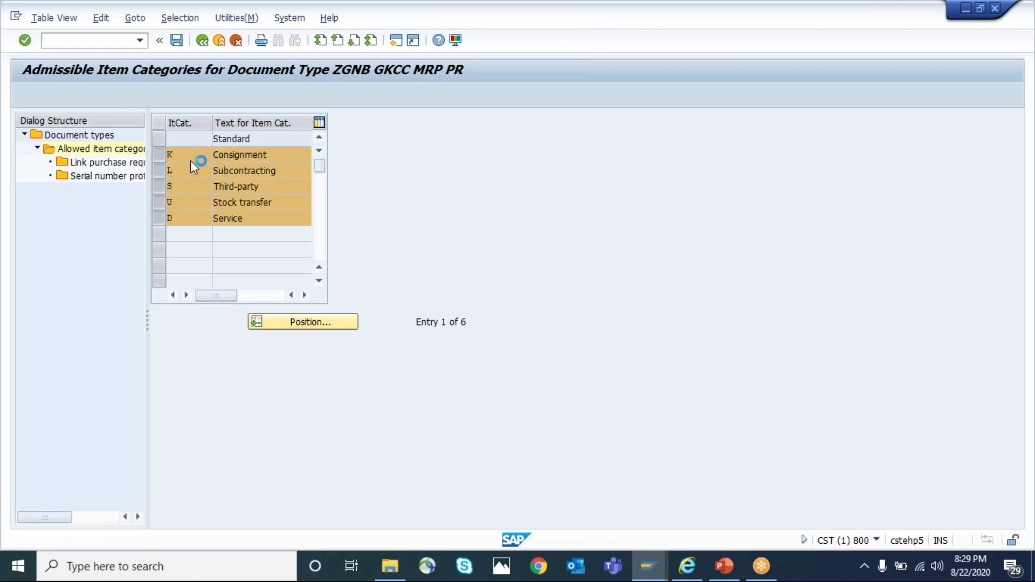
{"action": "left_click", "coordinate": [364, 235]}
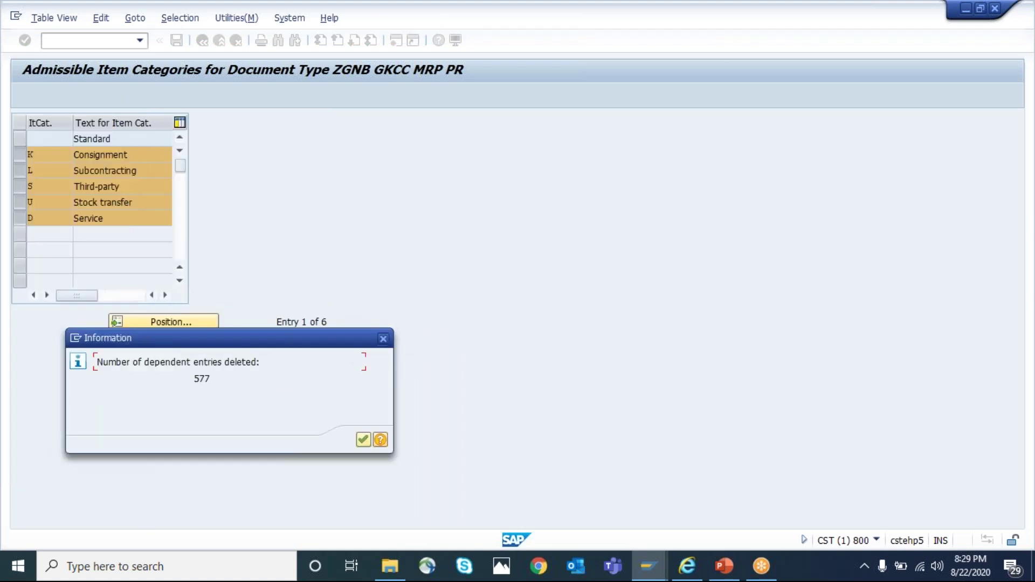
{"action": "left_click", "coordinate": [363, 440]}
{"action": "left_click", "coordinate": [176, 39]}
{"action": "left_click", "coordinate": [223, 256]}
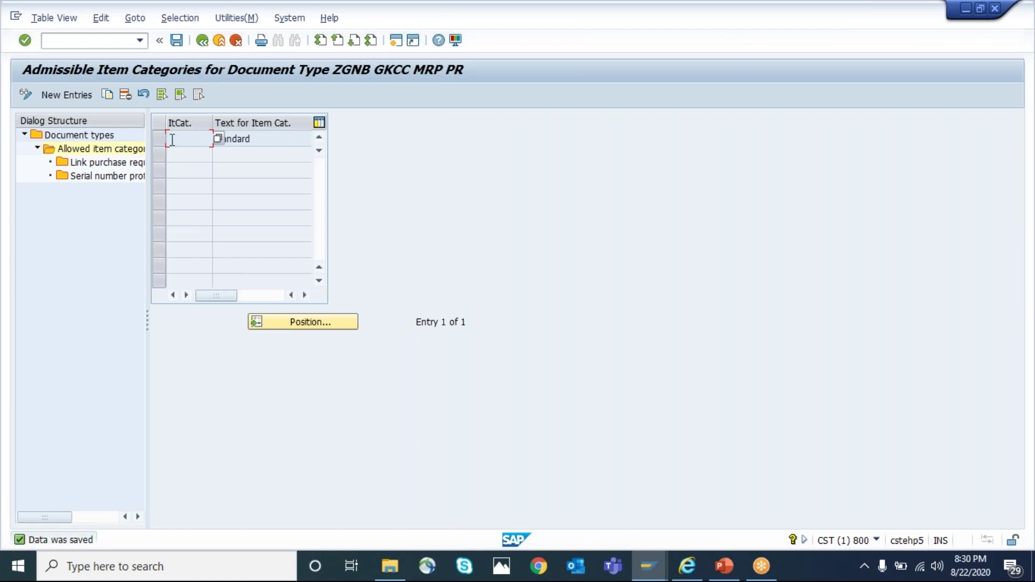
Return to the document type list and open the allowed item categories of ZGUB (GKCC MRP STR).
{"action": "left_click", "coordinate": [203, 43]}
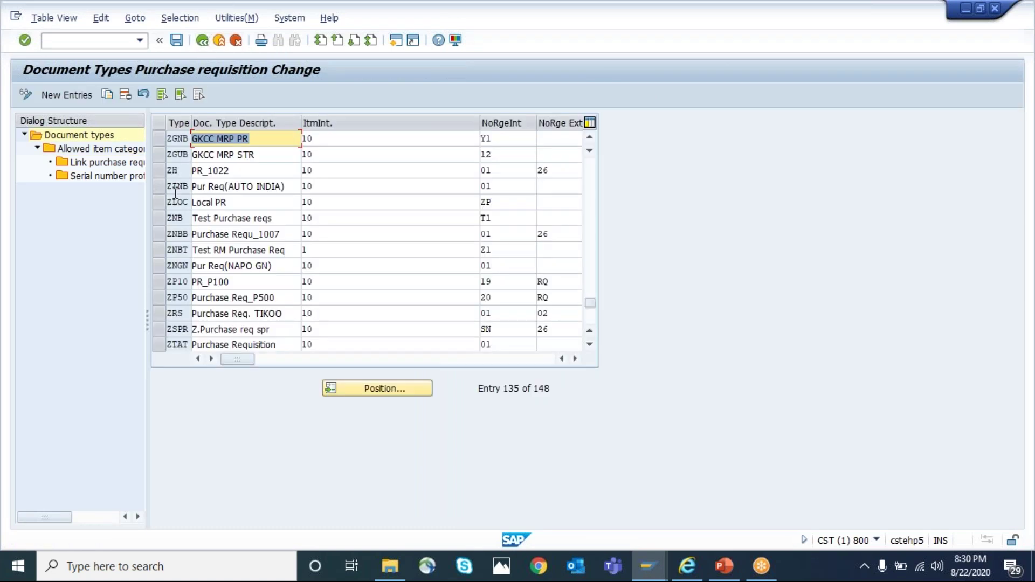
{"action": "left_click", "coordinate": [160, 155]}
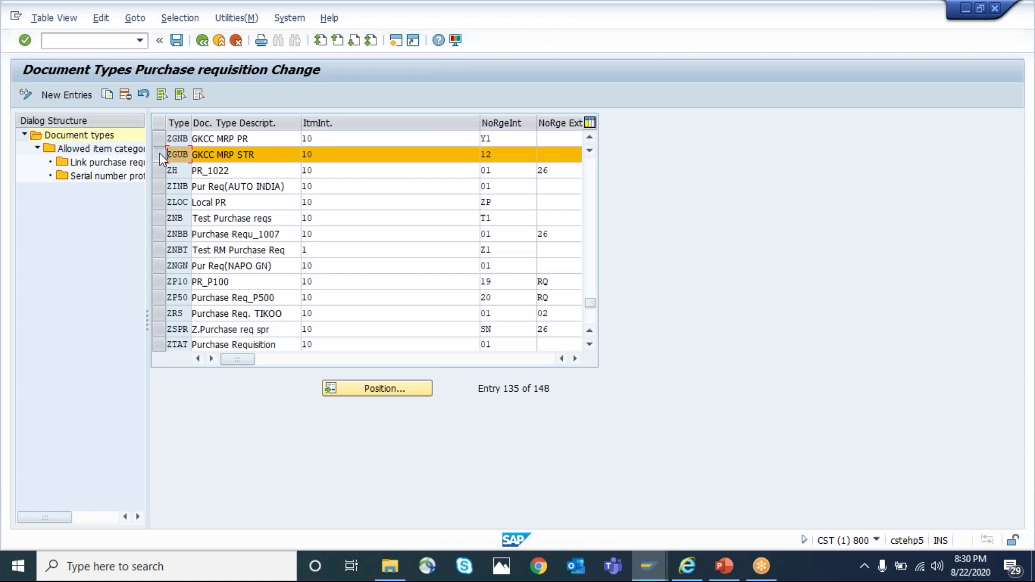
{"action": "double_click", "coordinate": [138, 150]}
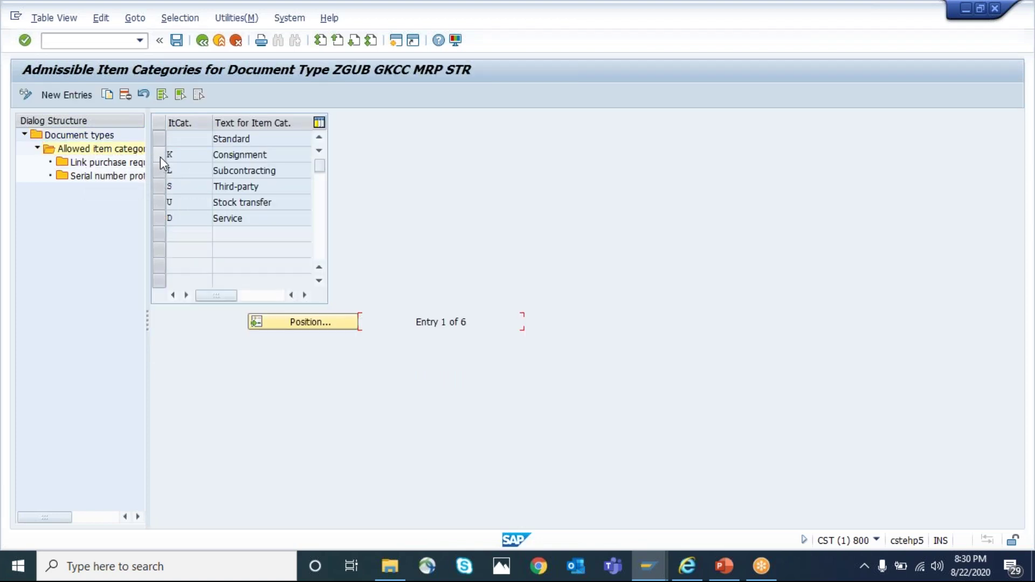
Delete the Standard, Consignment, Subcontracting, Third-party and Service item categories from document type ZGUB and save.
{"action": "left_click", "coordinate": [160, 156]}
{"action": "left_click", "coordinate": [159, 139]}
{"action": "left_click", "coordinate": [159, 171]}
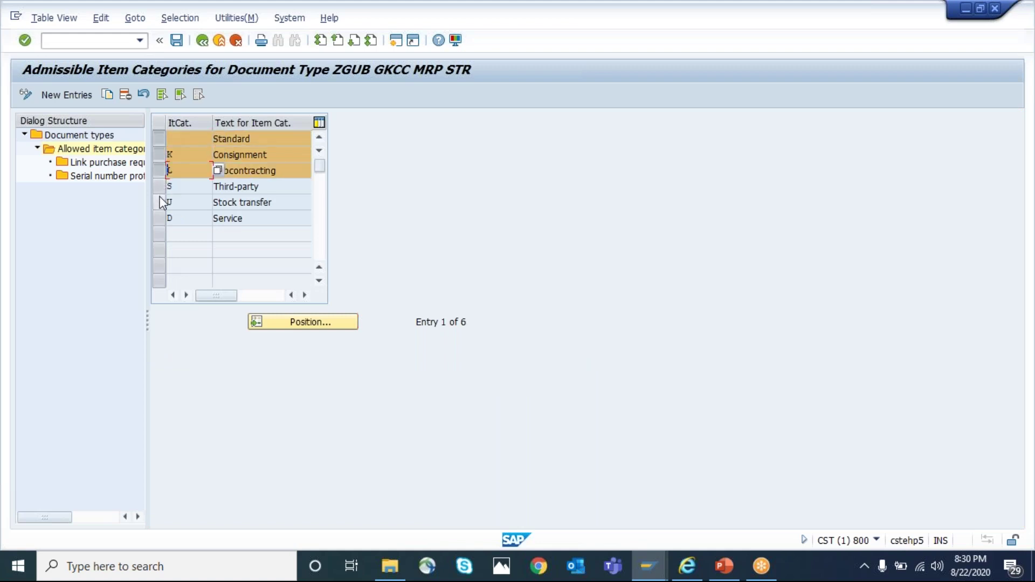
{"action": "left_click", "coordinate": [159, 186]}
{"action": "left_click", "coordinate": [159, 219]}
{"action": "left_click", "coordinate": [126, 94]}
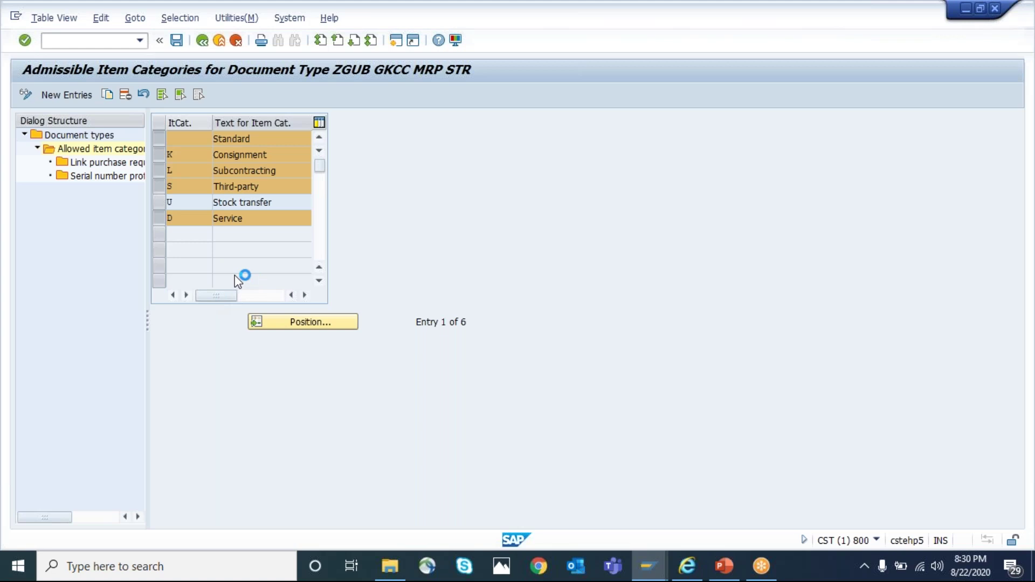
{"action": "left_click", "coordinate": [376, 246]}
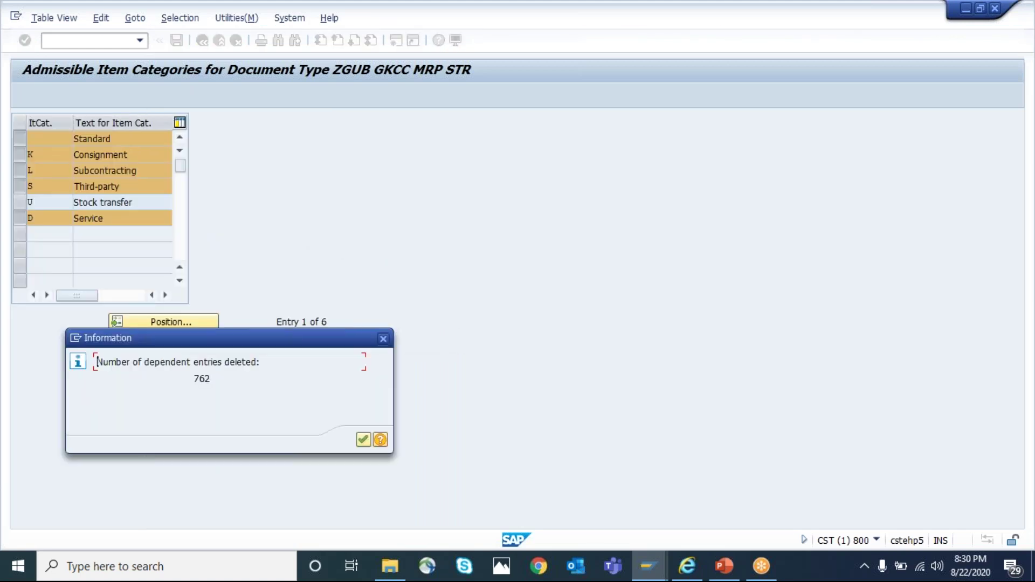
{"action": "key", "text": "Return"}
{"action": "key", "text": "ctrl+s"}
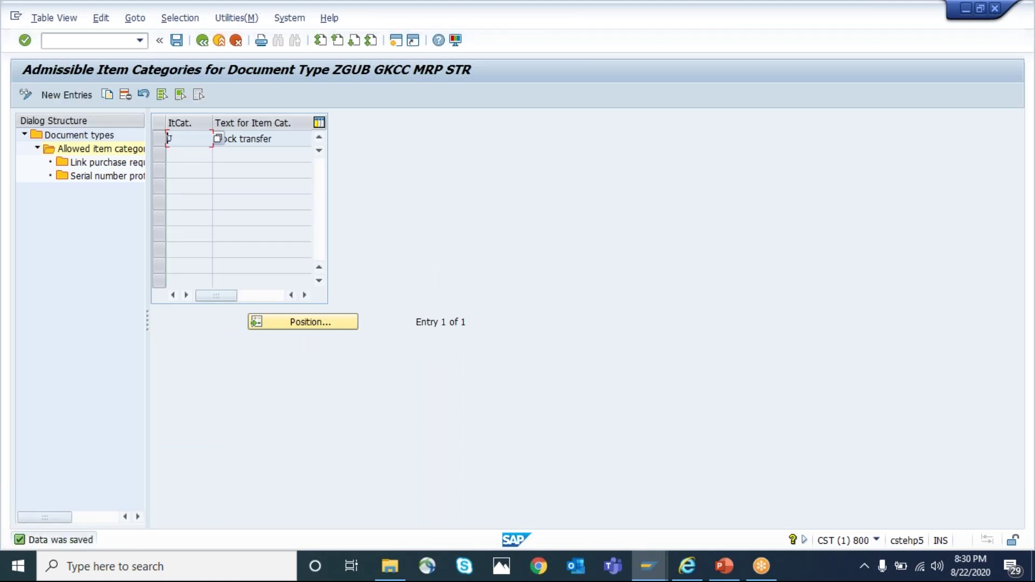
Review the ZGNB and ZGUB rows in the document type list, then go back to the implementation guide.
{"action": "left_click", "coordinate": [202, 41]}
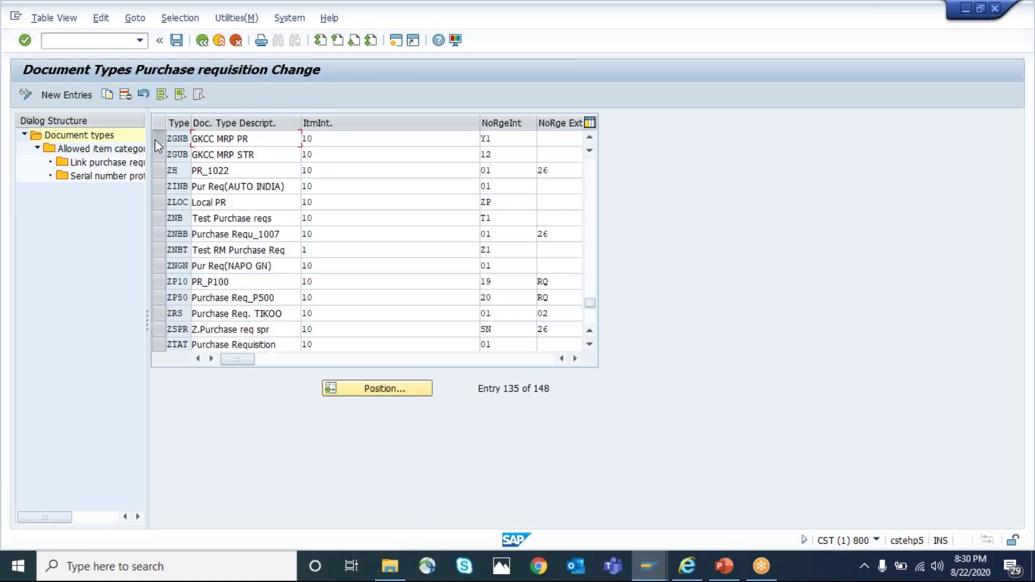
{"action": "left_click", "coordinate": [157, 139]}
{"action": "key", "text": "Tab"}
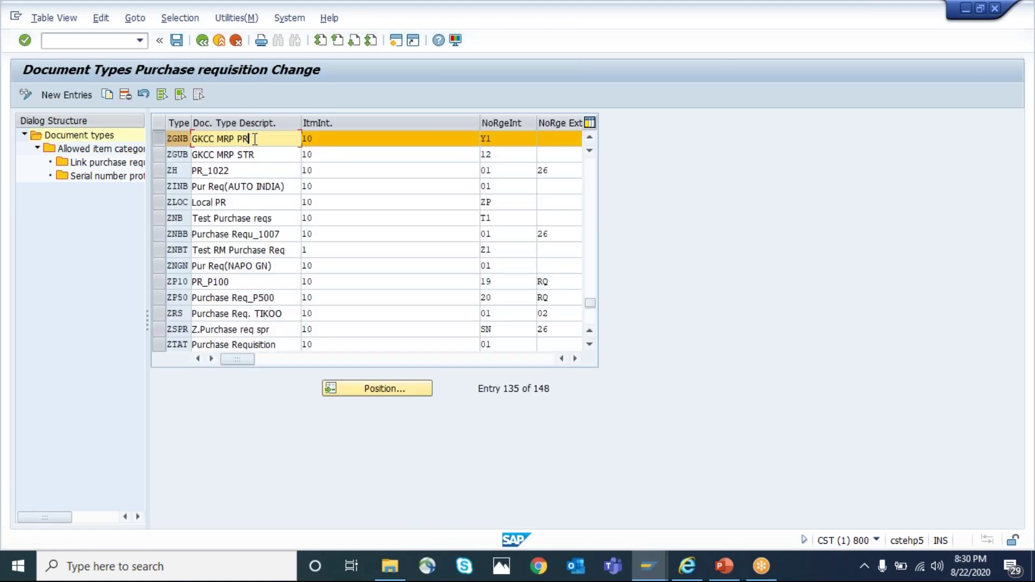
{"action": "left_click", "coordinate": [159, 155]}
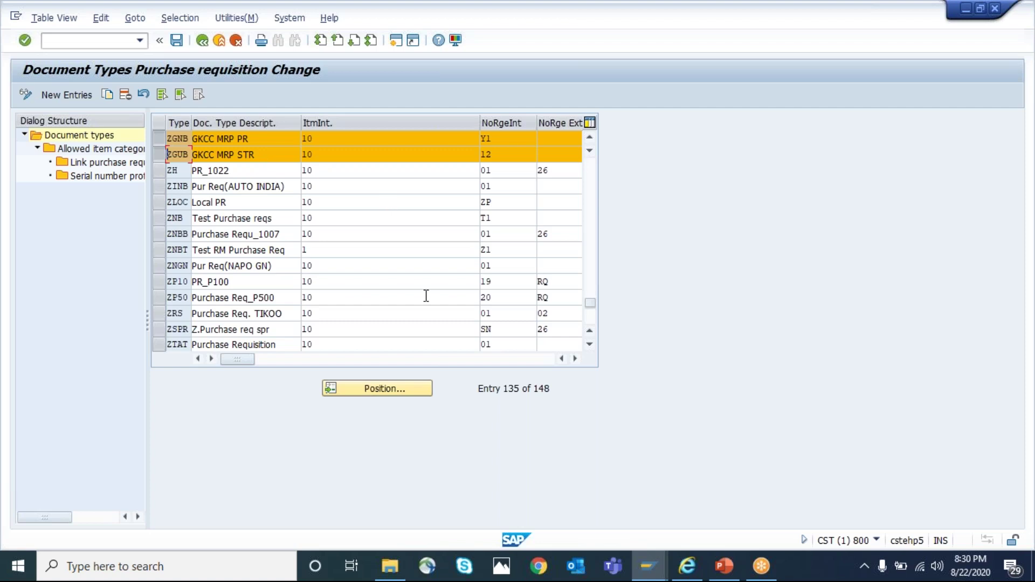
{"action": "left_click", "coordinate": [202, 41]}
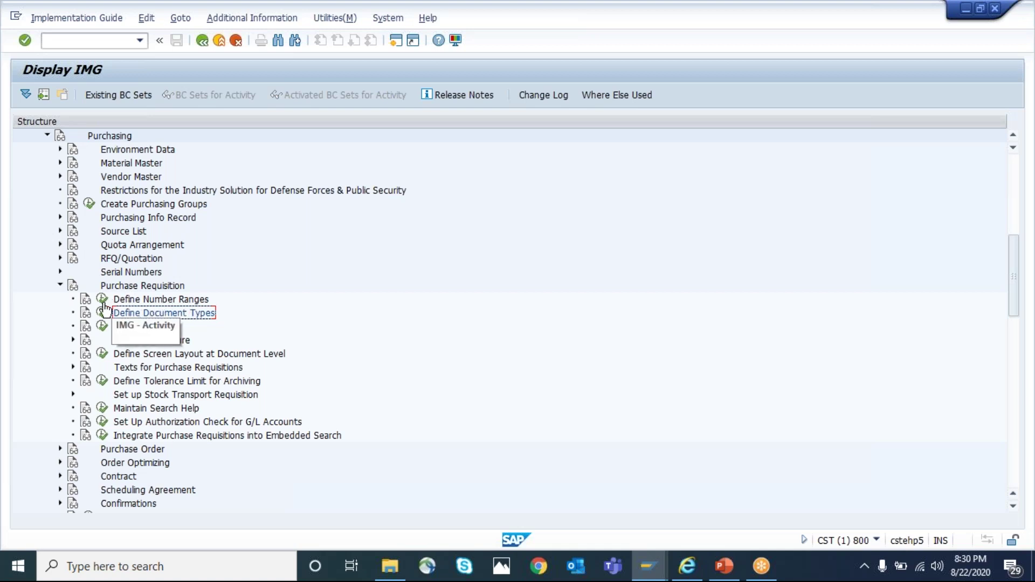
Collapse the Purchasing branch and open Carry Out Overall Maintenance of MRP Groups under Consumption-Based Planning, MRP Groups.
{"action": "left_click", "coordinate": [60, 285]}
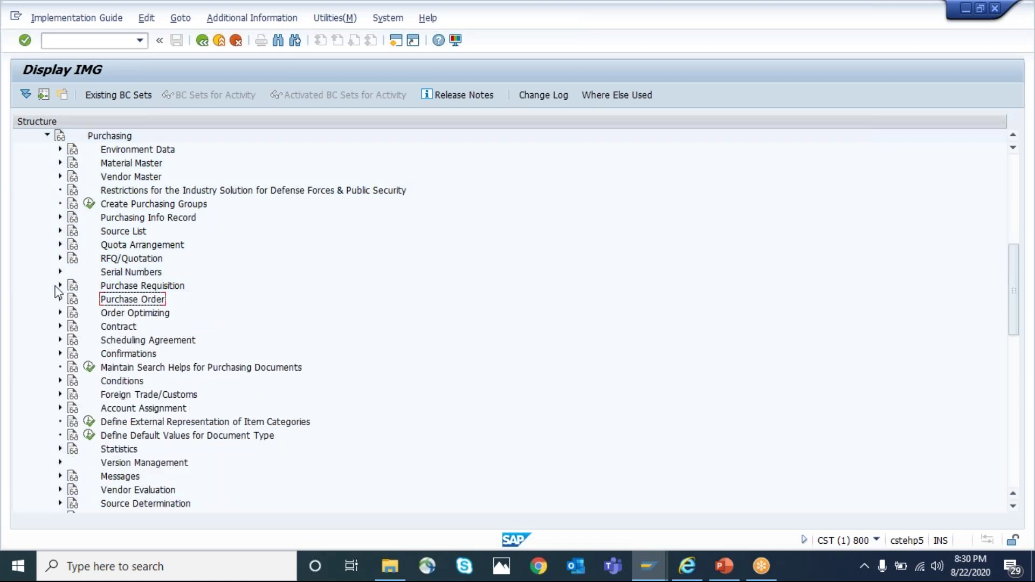
{"action": "left_click", "coordinate": [47, 136]}
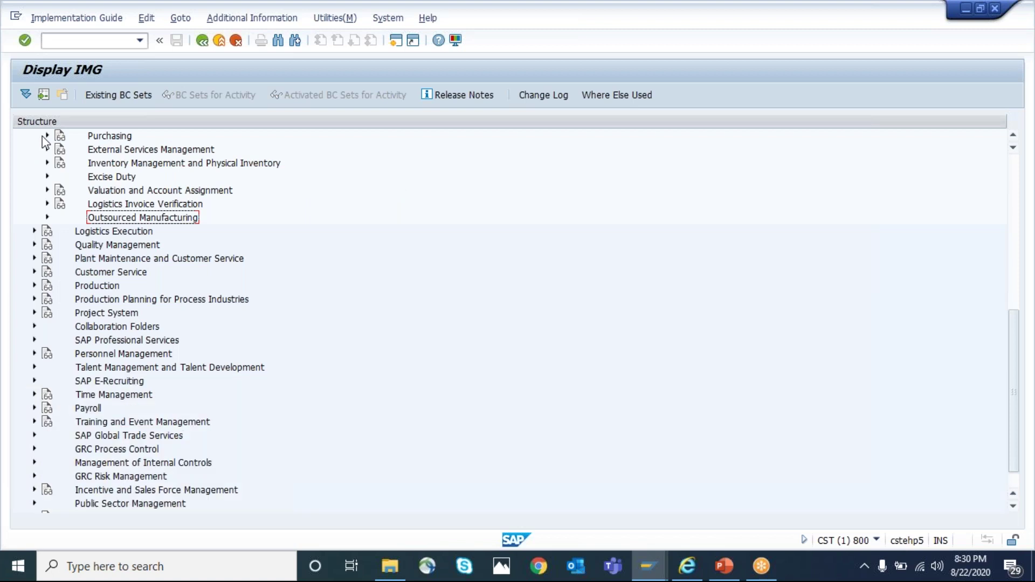
{"action": "key", "text": "Up"}
{"action": "key", "text": "Up"}
{"action": "key", "text": "Up"}
{"action": "key", "text": "Up"}
{"action": "key", "text": "Up"}
{"action": "key", "text": "Up"}
{"action": "key", "text": "Up"}
{"action": "key", "text": "Up"}
{"action": "key", "text": "Up"}
{"action": "key", "text": "Up"}
{"action": "key", "text": "Up"}
{"action": "key", "text": "Up"}
{"action": "key", "text": "Up"}
{"action": "key", "text": "Up"}
{"action": "key", "text": "Up"}
{"action": "key", "text": "Up"}
{"action": "key", "text": "Up"}
{"action": "key", "text": "Up"}
{"action": "key", "text": "Up"}
{"action": "key", "text": "Up"}
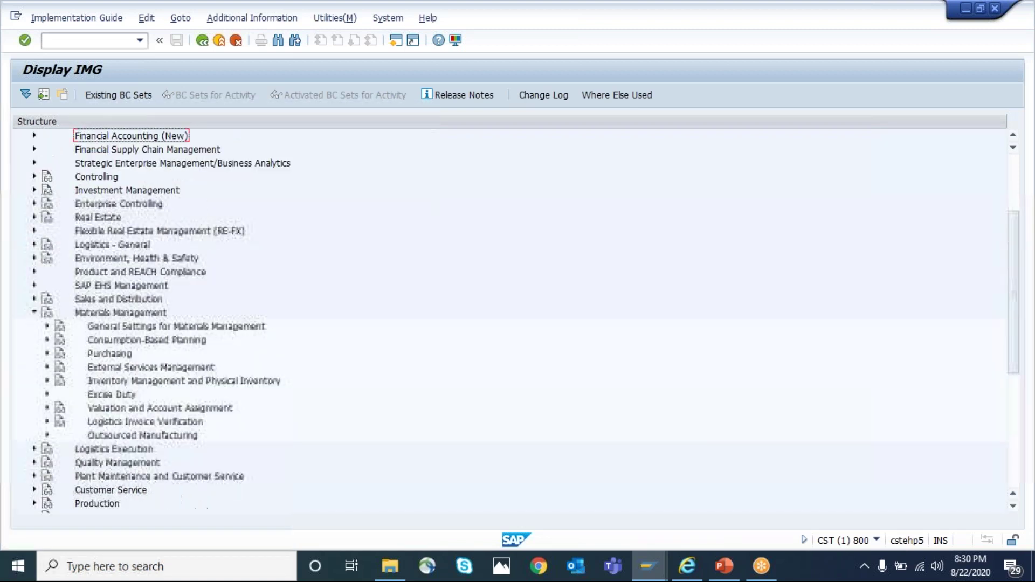
{"action": "left_click", "coordinate": [47, 339]}
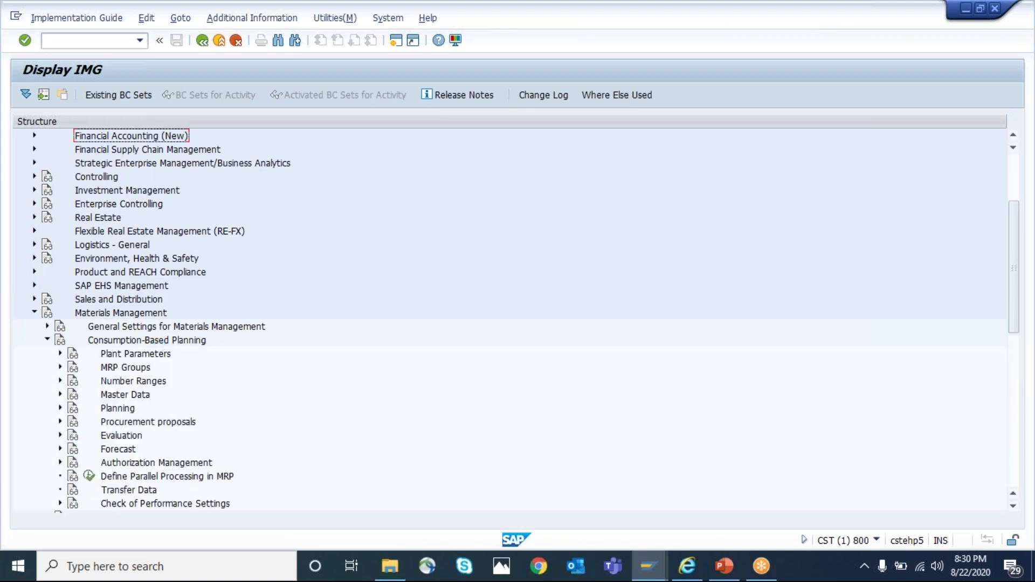
{"action": "left_click", "coordinate": [60, 367]}
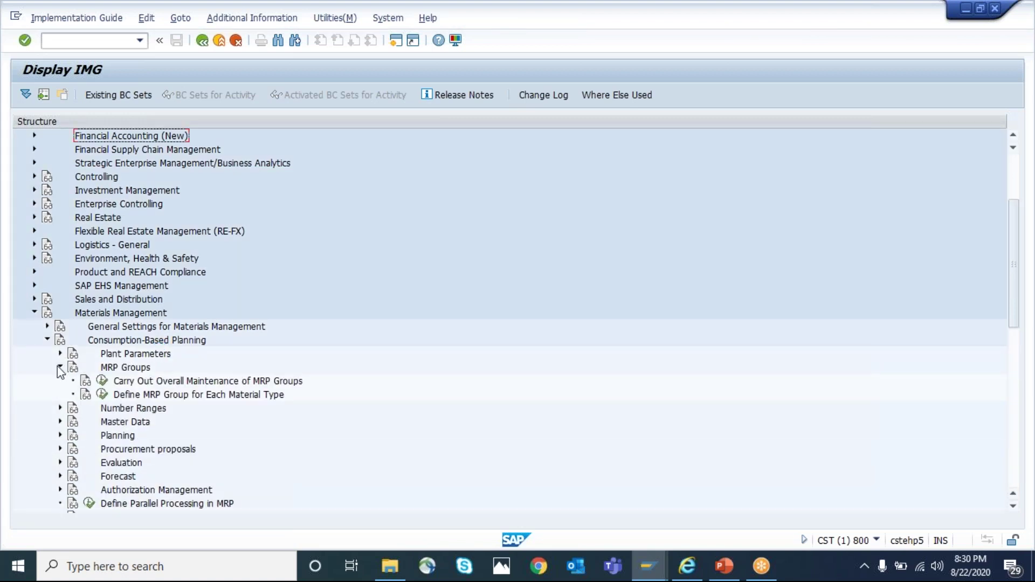
{"action": "left_click", "coordinate": [159, 382]}
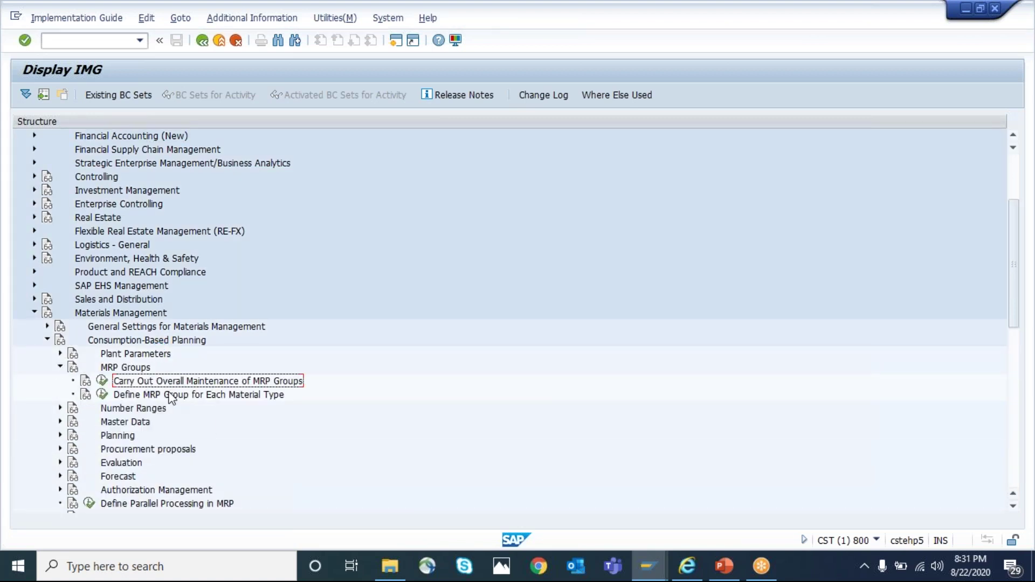
{"action": "left_click", "coordinate": [102, 380]}
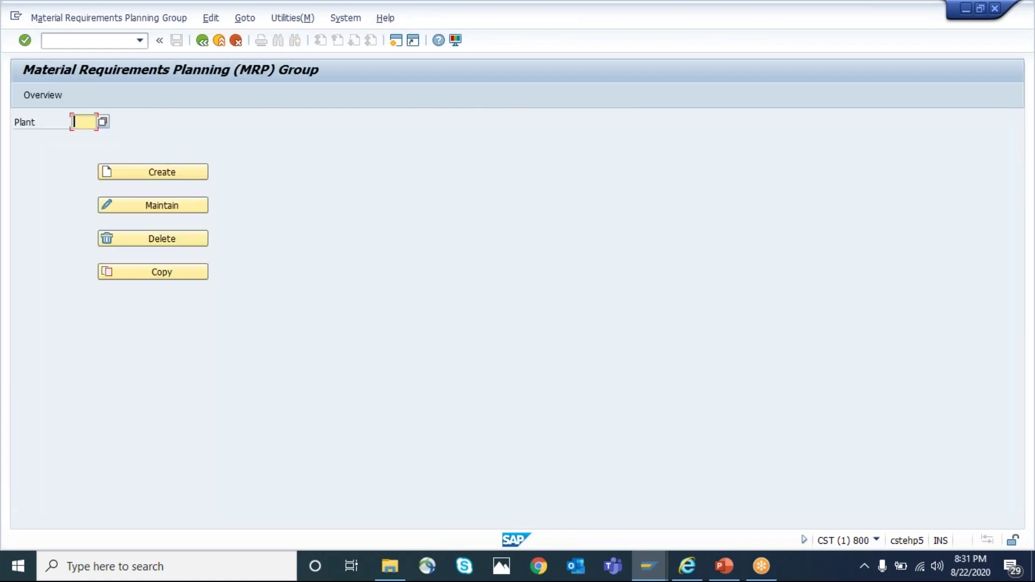
Maintain MRP group GMG1 of plant GKP1 and open its external procurement scheduling and document type settings.
{"action": "type", "text": "GKP1"}
{"action": "left_click", "coordinate": [144, 216]}
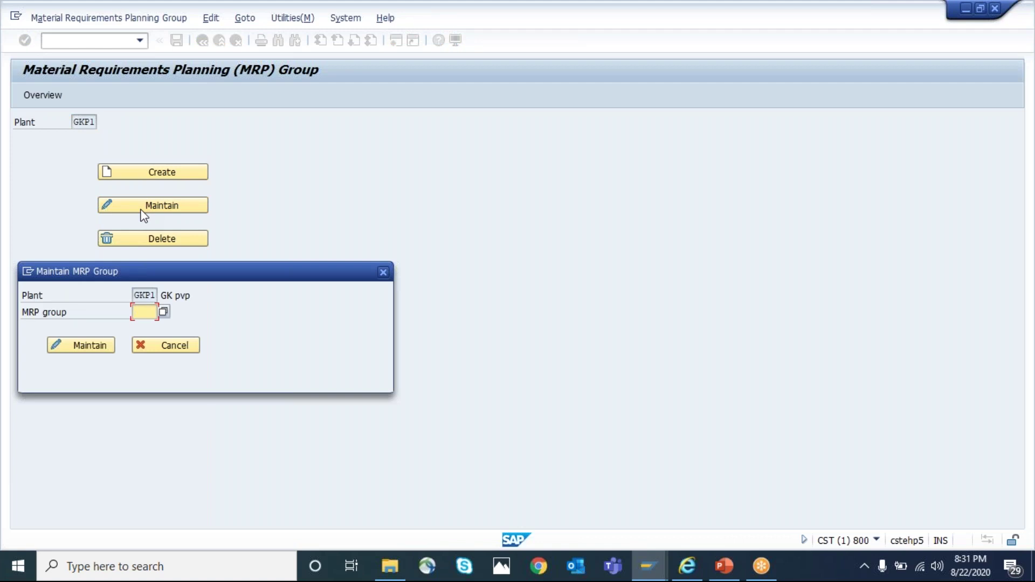
{"action": "type", "text": "G"}
{"action": "type", "text": "MG1"}
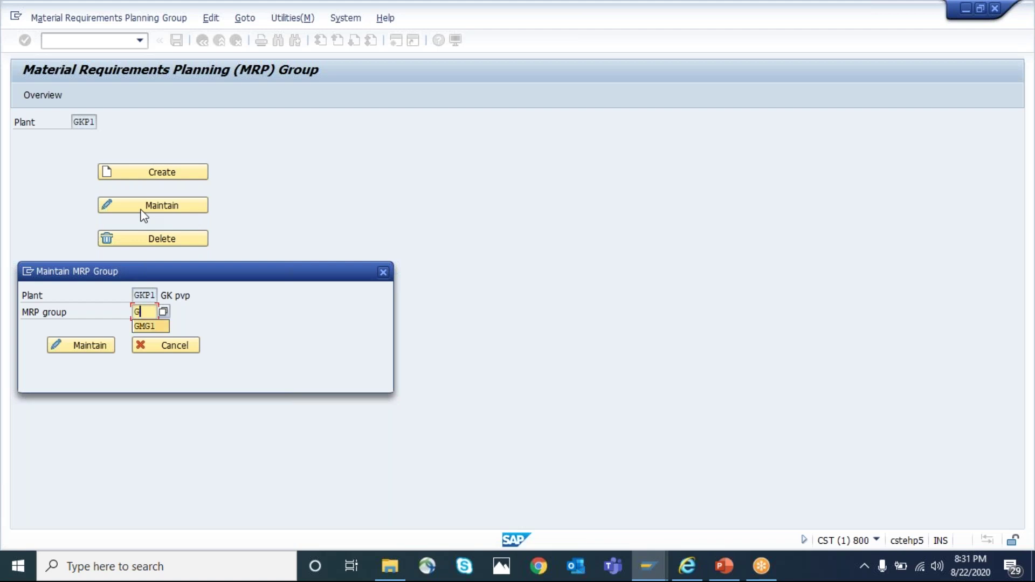
{"action": "left_click", "coordinate": [90, 349]}
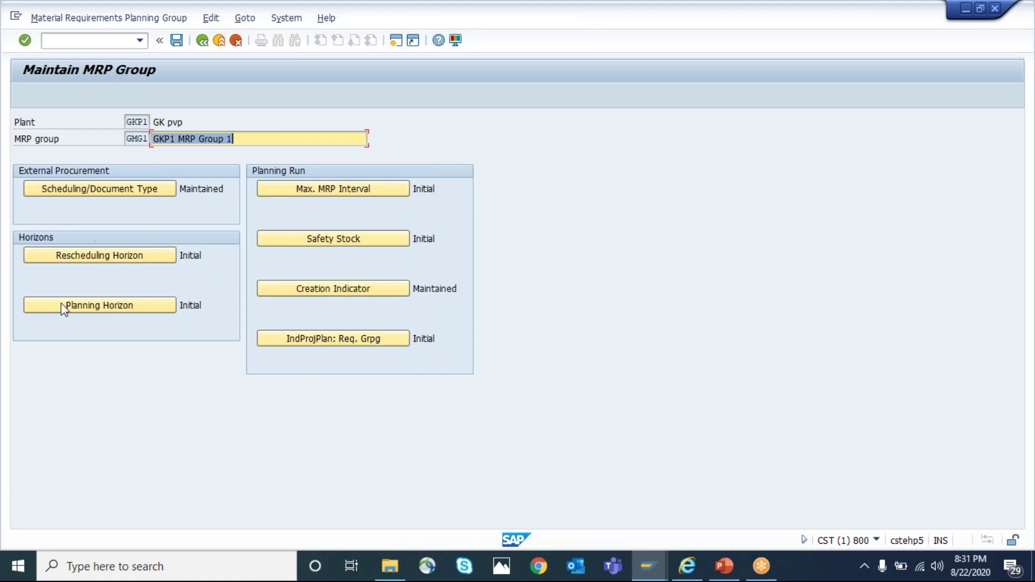
{"action": "left_click", "coordinate": [122, 188]}
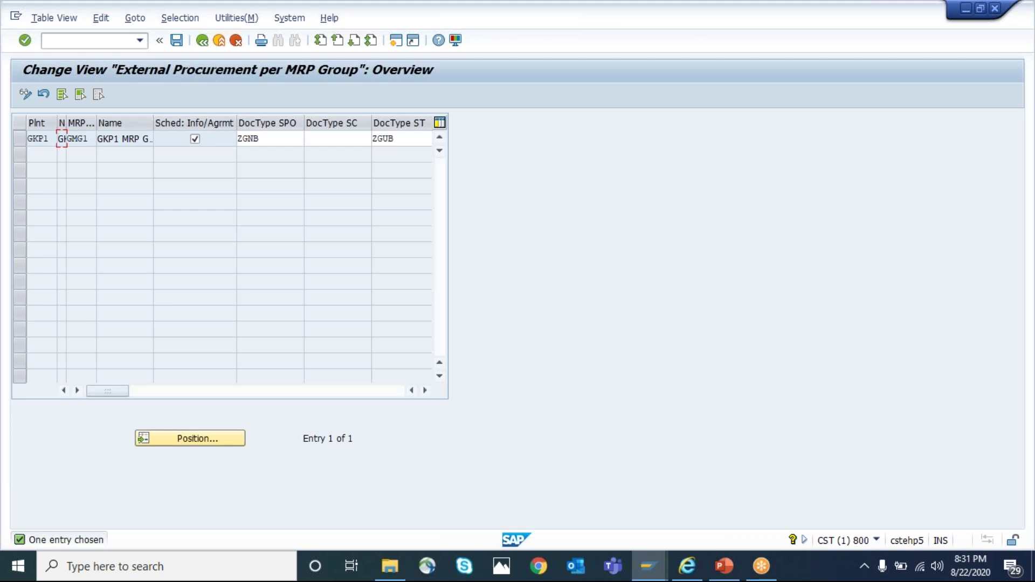
Examine the standard purchase order, subcontracting and stock transfer document types assigned to MRP group GMG1.
{"action": "left_click", "coordinate": [273, 138]}
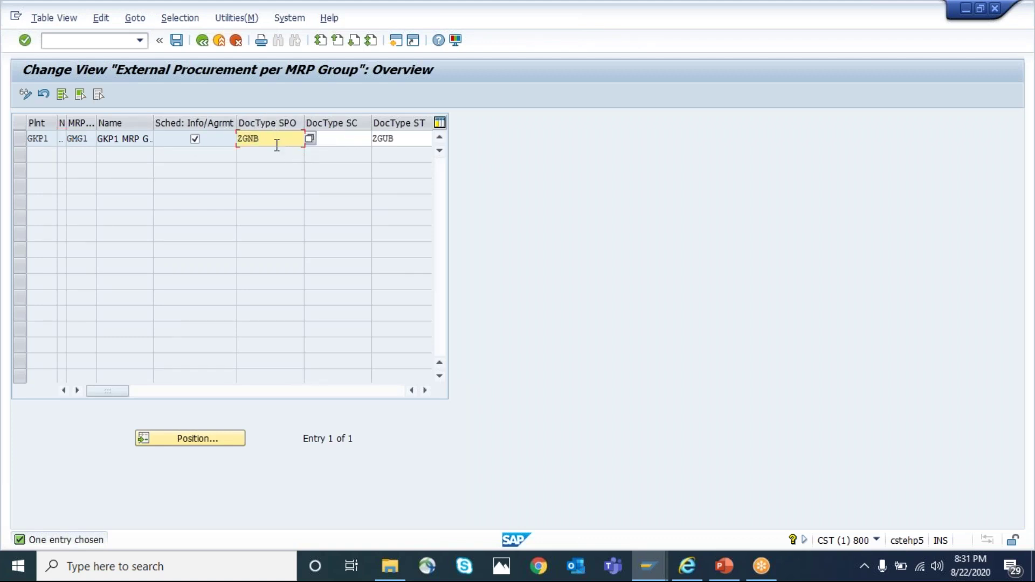
{"action": "left_click_drag", "start_coordinate": [257, 138], "coordinate": [236, 139]}
{"action": "left_click", "coordinate": [238, 144]}
{"action": "left_click", "coordinate": [403, 137]}
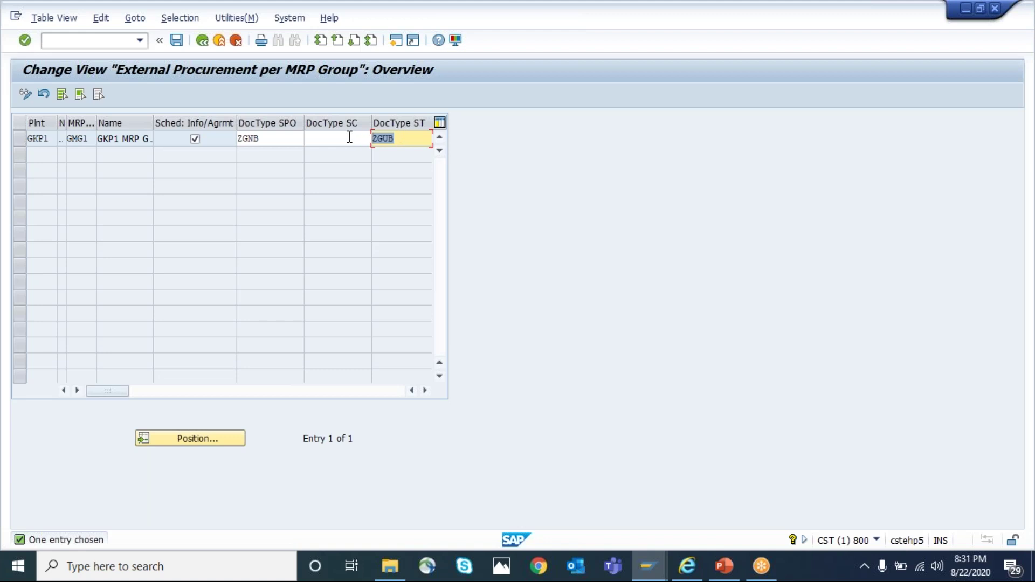
{"action": "left_click", "coordinate": [289, 141]}
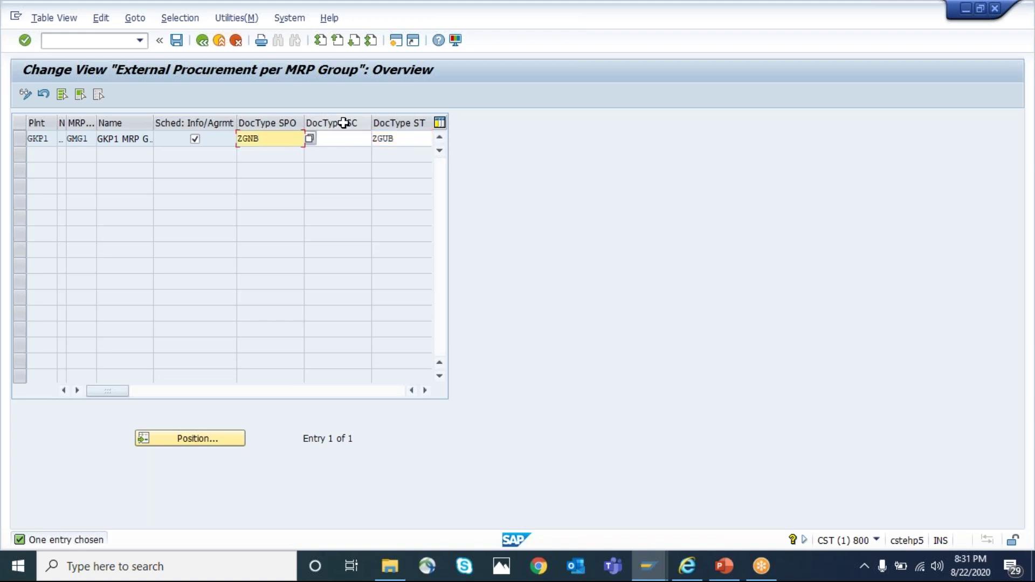
{"action": "left_click", "coordinate": [333, 140]}
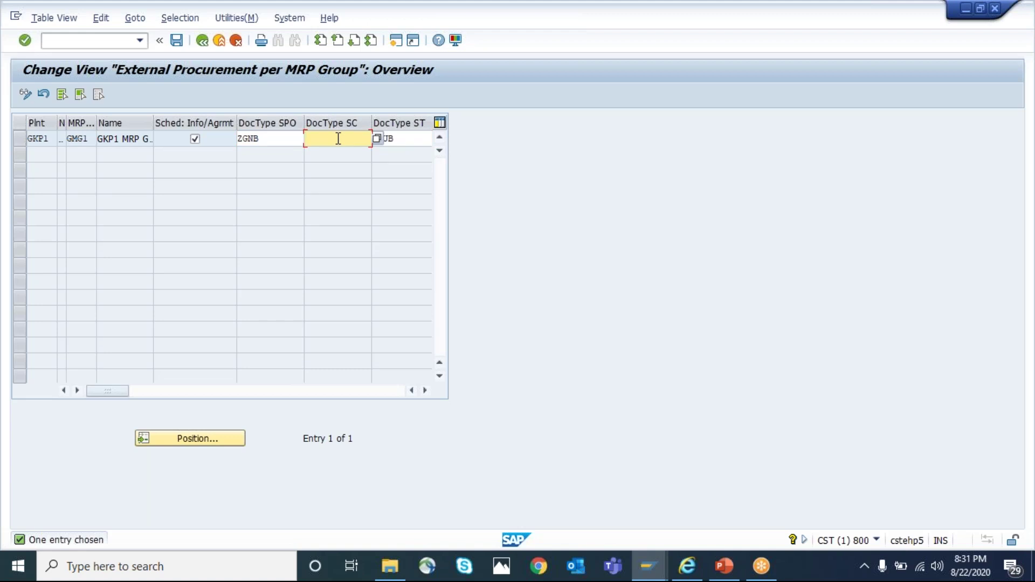
{"action": "left_click", "coordinate": [282, 139]}
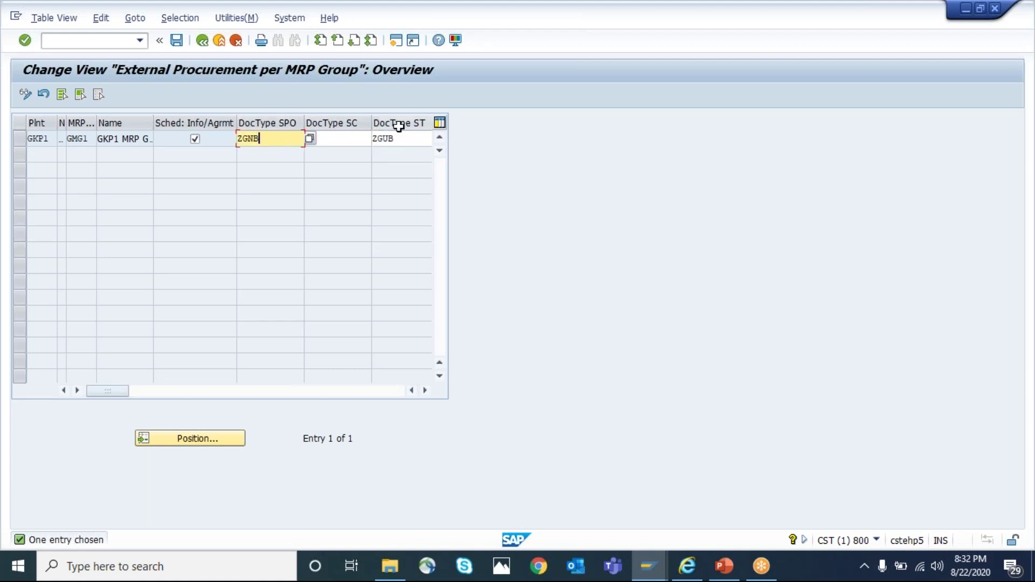
{"action": "left_click", "coordinate": [409, 140]}
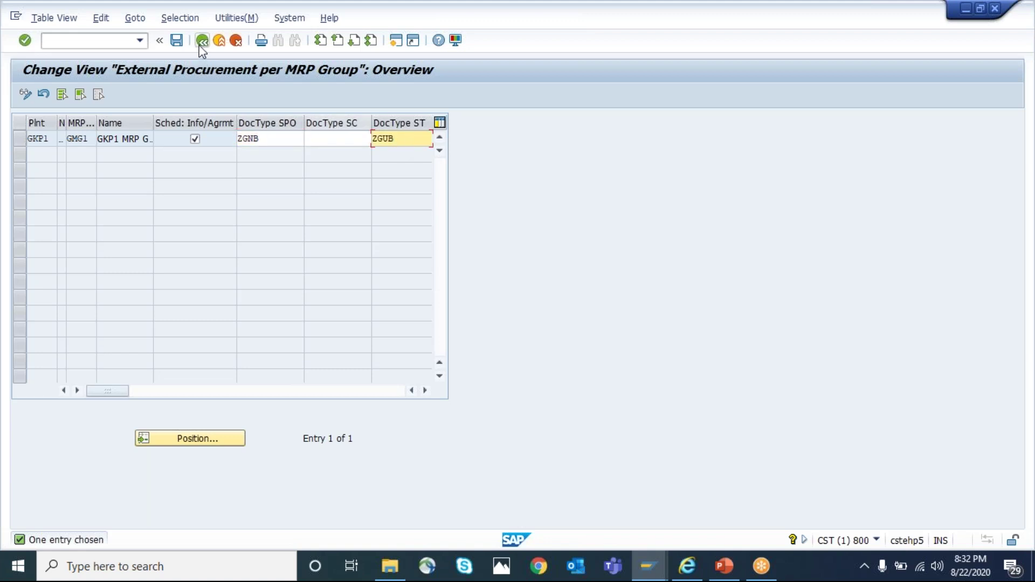
{"action": "left_click", "coordinate": [145, 390]}
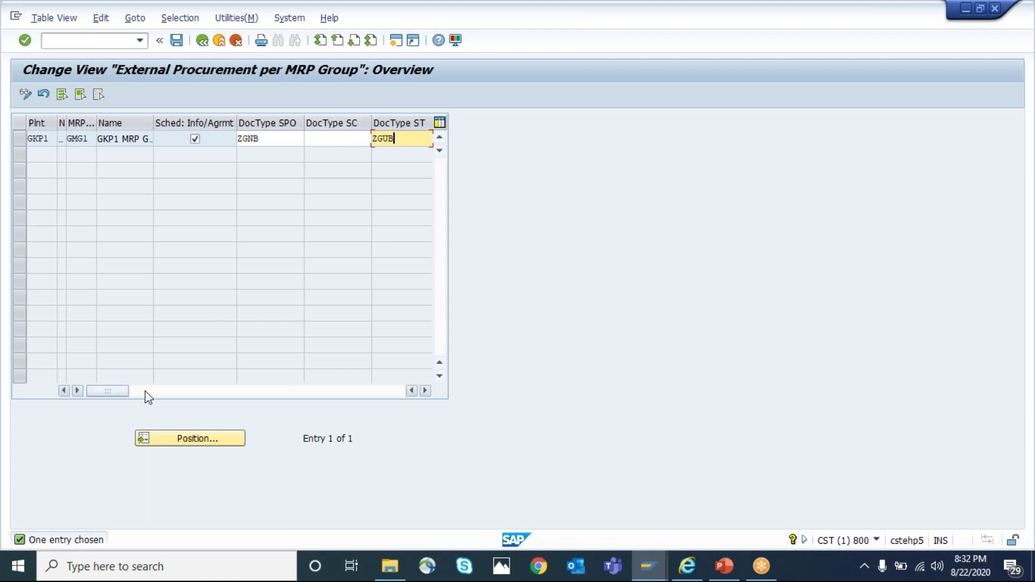
Leave the external procurement settings of GMG1 and return to the MRP group entry screen for plant GKP1.
{"action": "left_click", "coordinate": [179, 43]}
{"action": "left_click", "coordinate": [203, 42]}
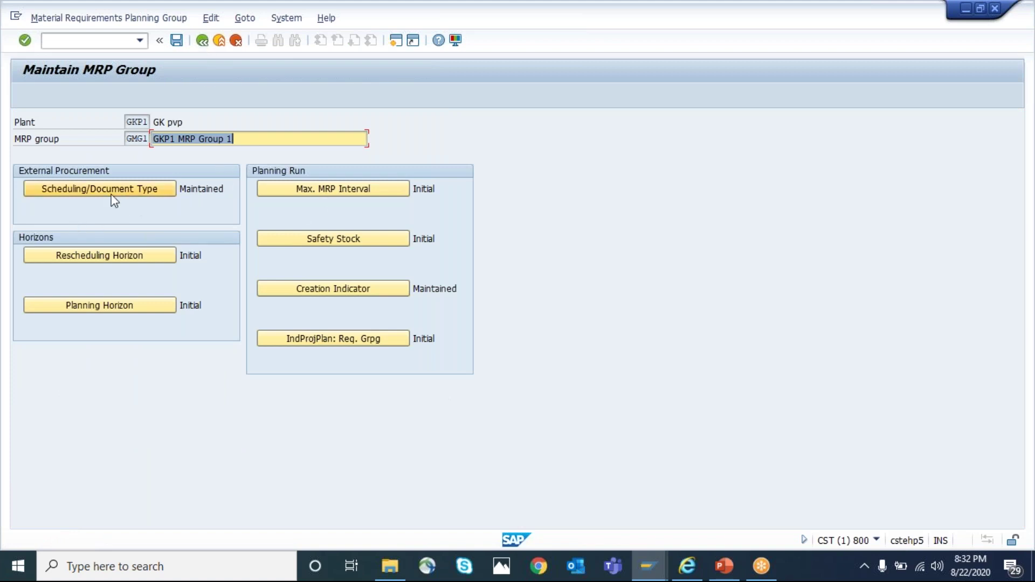
{"action": "left_click", "coordinate": [202, 42]}
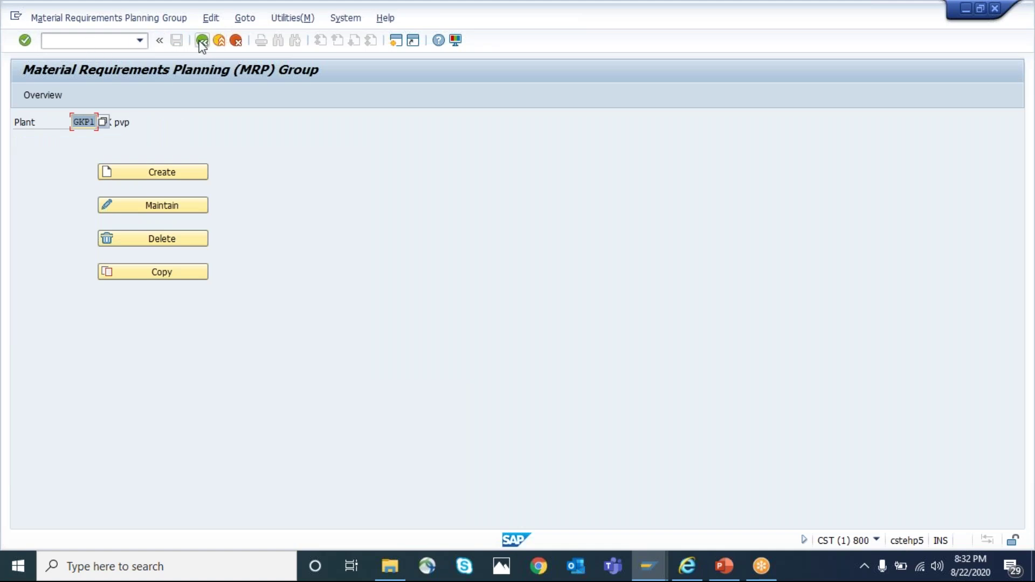
Open Create Material in a new session and set the industry sector to Pharmaceuticals and the material type to GROH.
{"action": "left_click", "coordinate": [97, 42]}
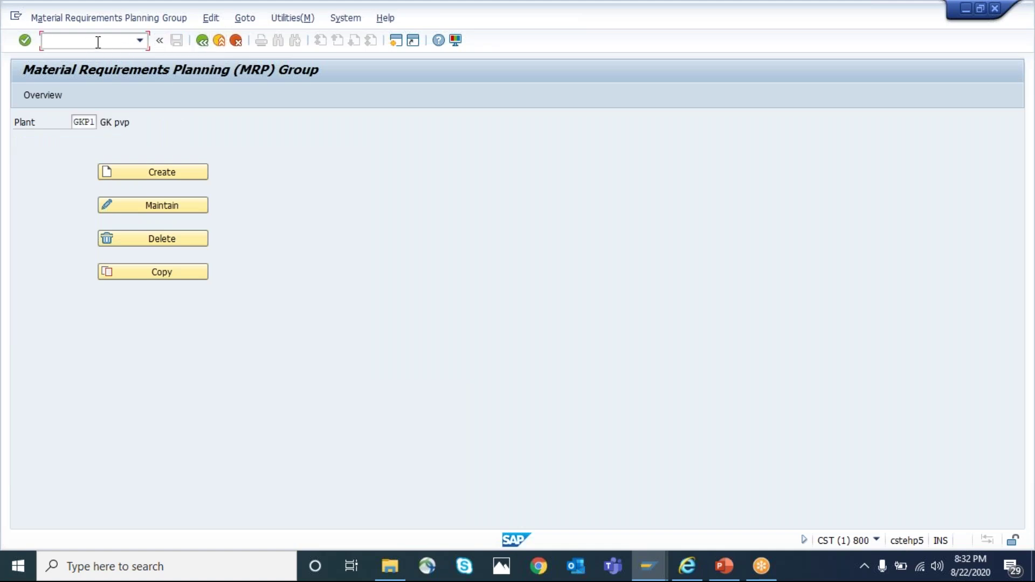
{"action": "key", "text": "Return"}
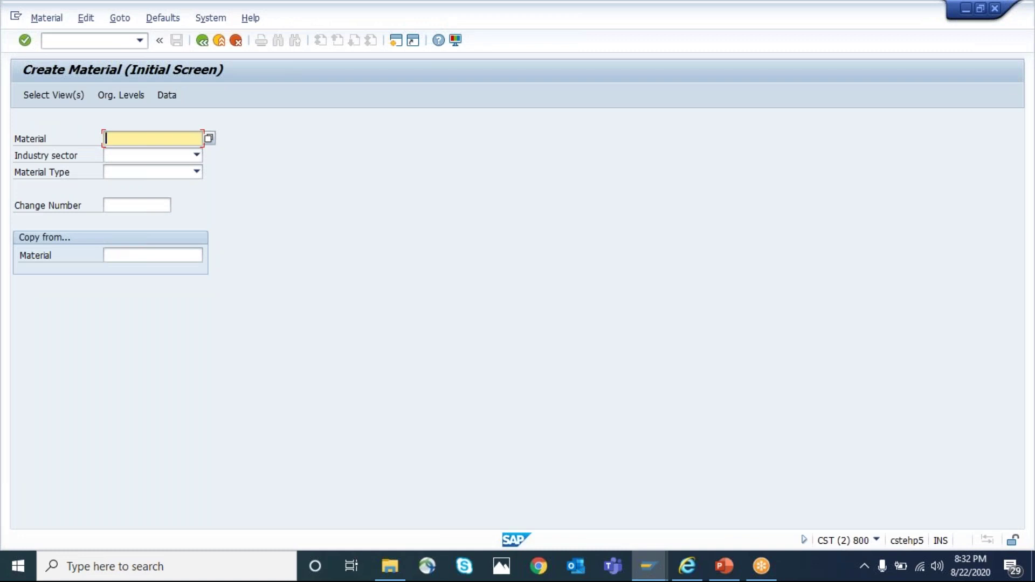
{"action": "key", "text": "Tab"}
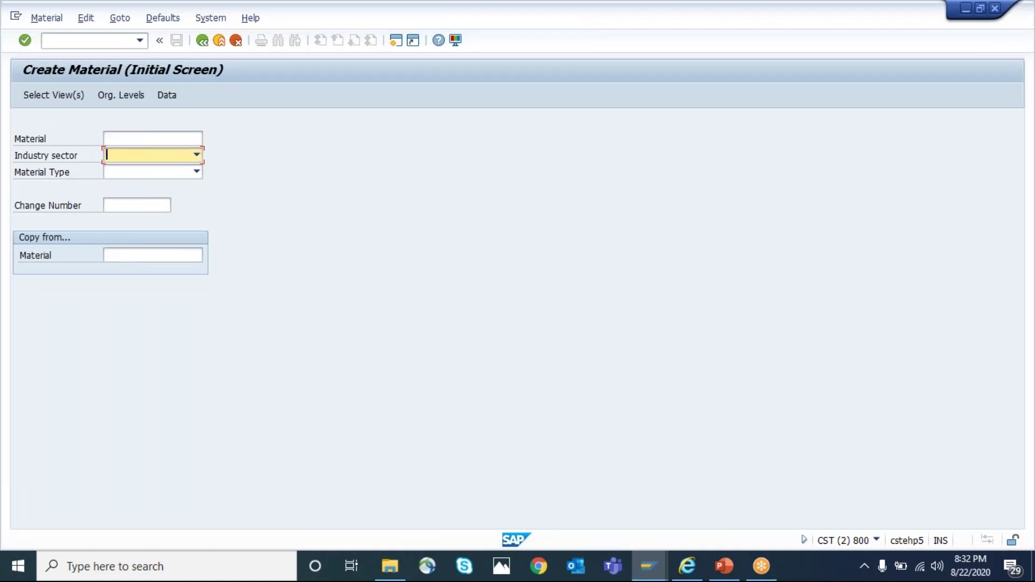
{"action": "key", "text": "p"}
{"action": "key", "text": "Tab"}
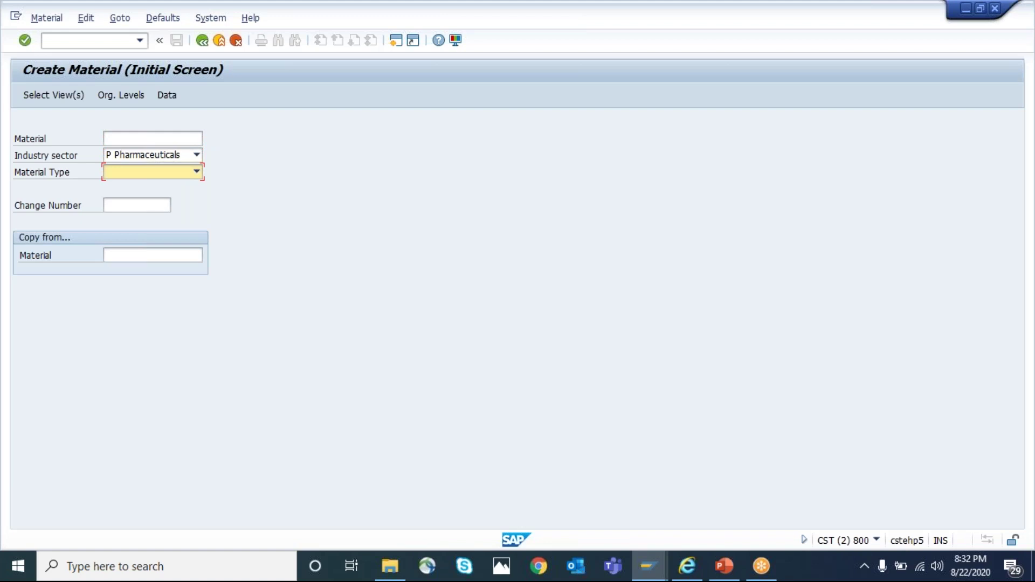
{"action": "key", "text": "z"}
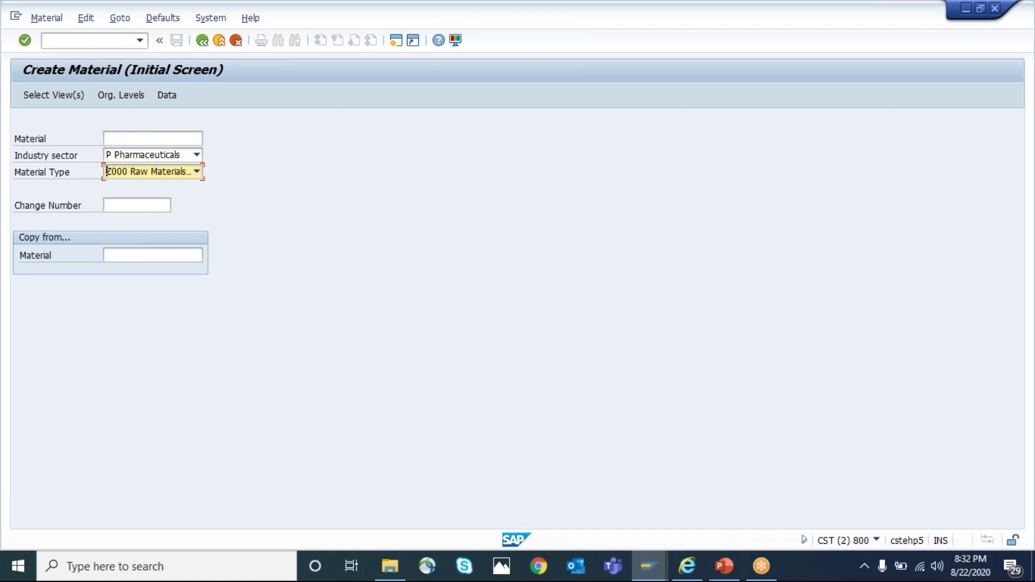
{"action": "key", "text": "Tab"}
{"action": "key", "text": "shift+Tab"}
{"action": "type", "text": "GRO"}
{"action": "key", "text": "Return"}
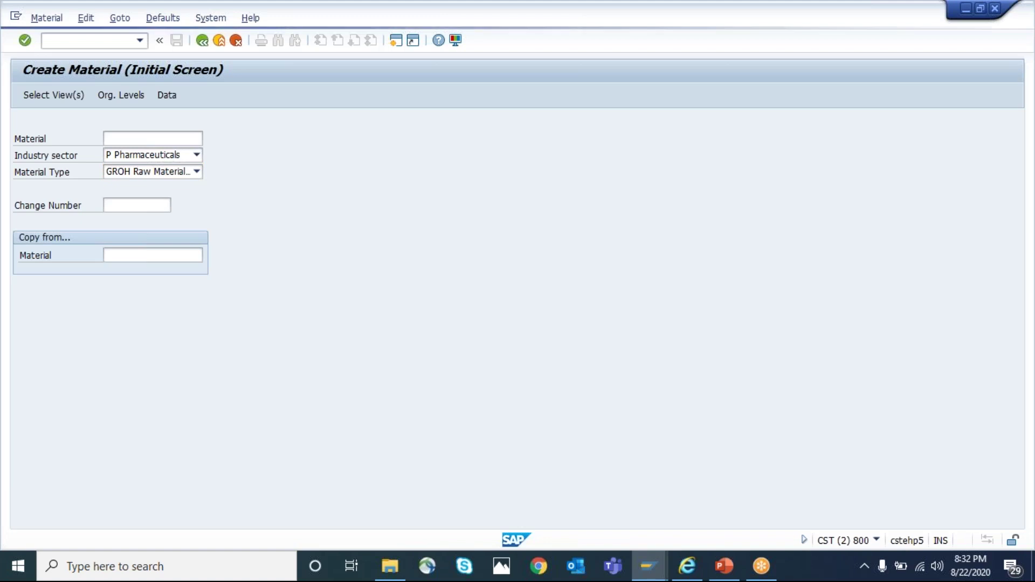
Enter plant GKP1, storage location 0002, sales organization GKSO and distribution channel 10 as the material's organizational levels.
{"action": "key", "text": "Return"}
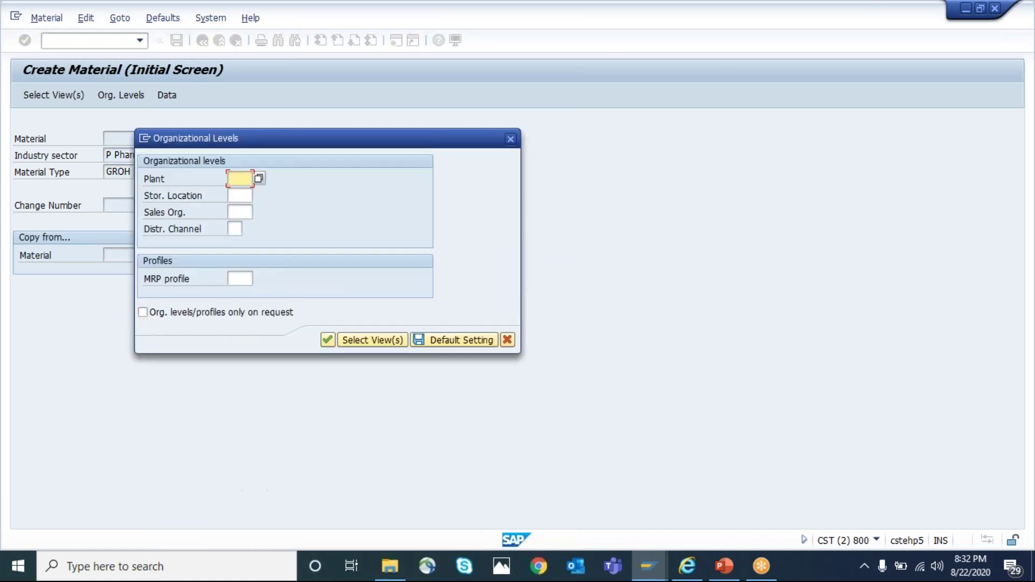
{"action": "type", "text": "gkp1"}
{"action": "key", "text": "Tab"}
{"action": "type", "text": "0002"}
{"action": "key", "text": "Tab"}
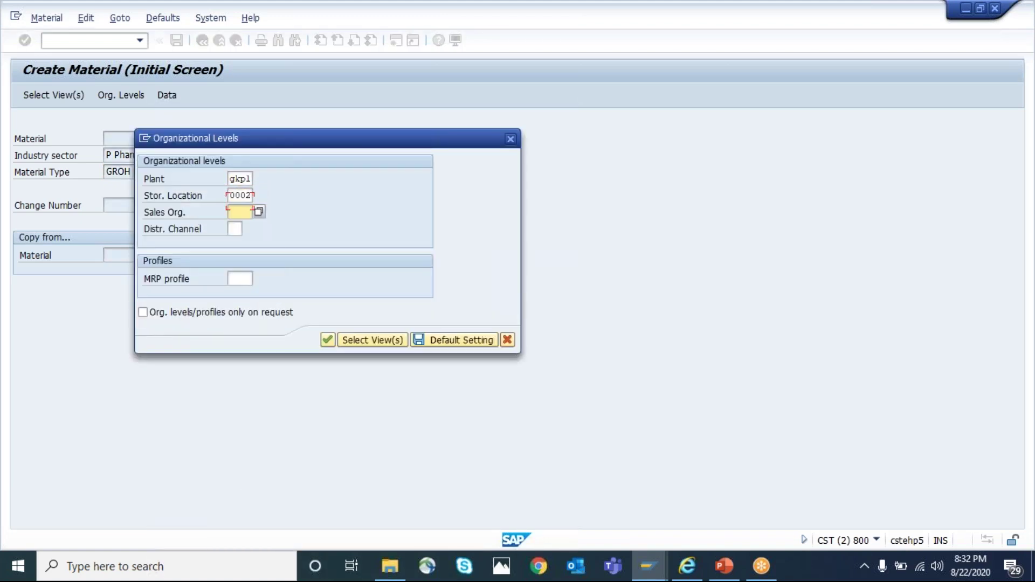
{"action": "type", "text": "GKSO"}
{"action": "key", "text": "Tab"}
{"action": "type", "text": "10"}
{"action": "key", "text": "Tab"}
{"action": "key", "text": "Return"}
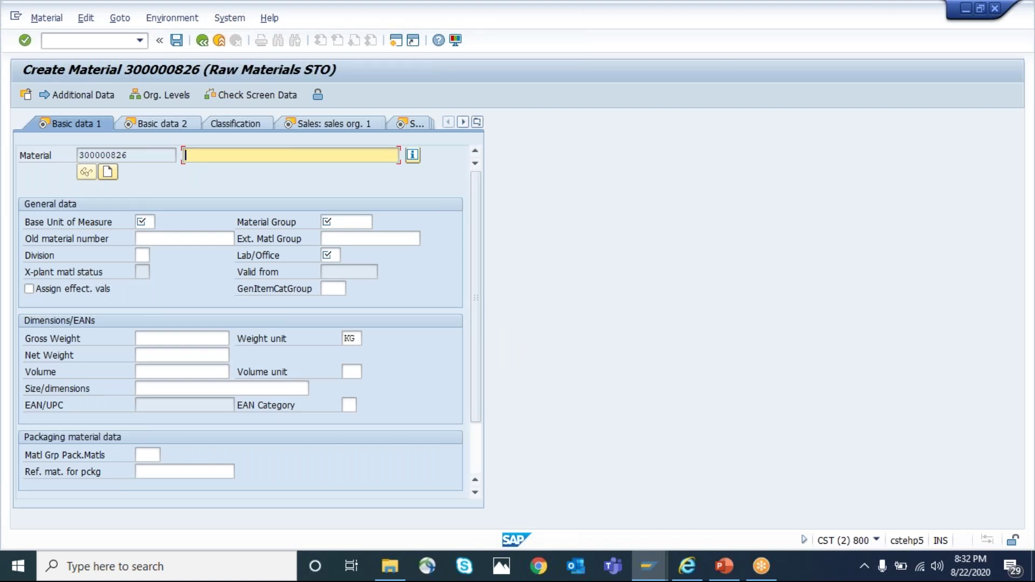
Describe the material as Cable 10 MM with base unit PC, material group 01 and lab/office 001 in the basic data.
{"action": "type", "text": "able 10 MM"}
{"action": "key", "text": "Tab"}
{"action": "key", "text": "Tab"}
{"action": "key", "text": "Tab"}
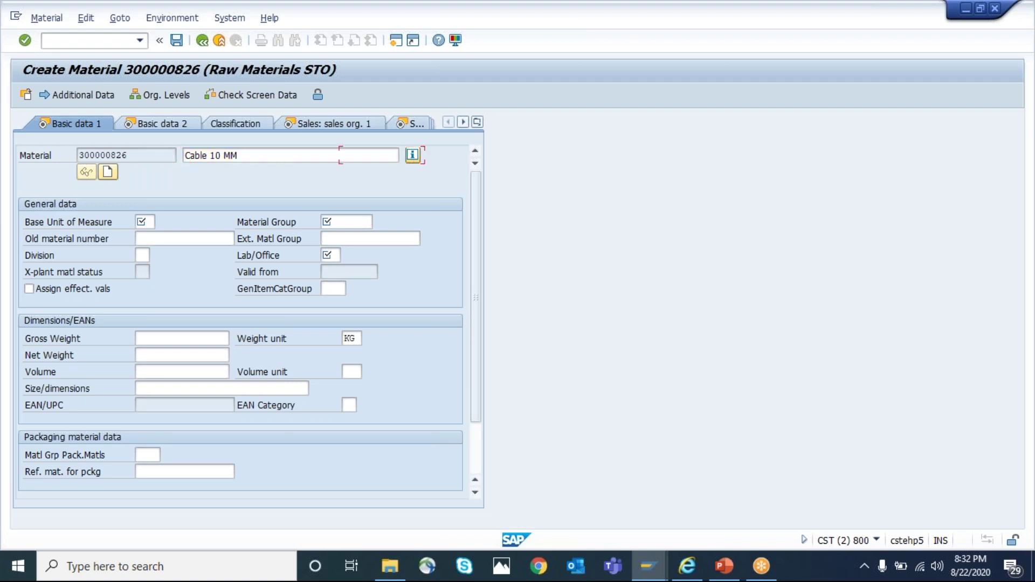
{"action": "type", "text": "PC"}
{"action": "key", "text": "Tab"}
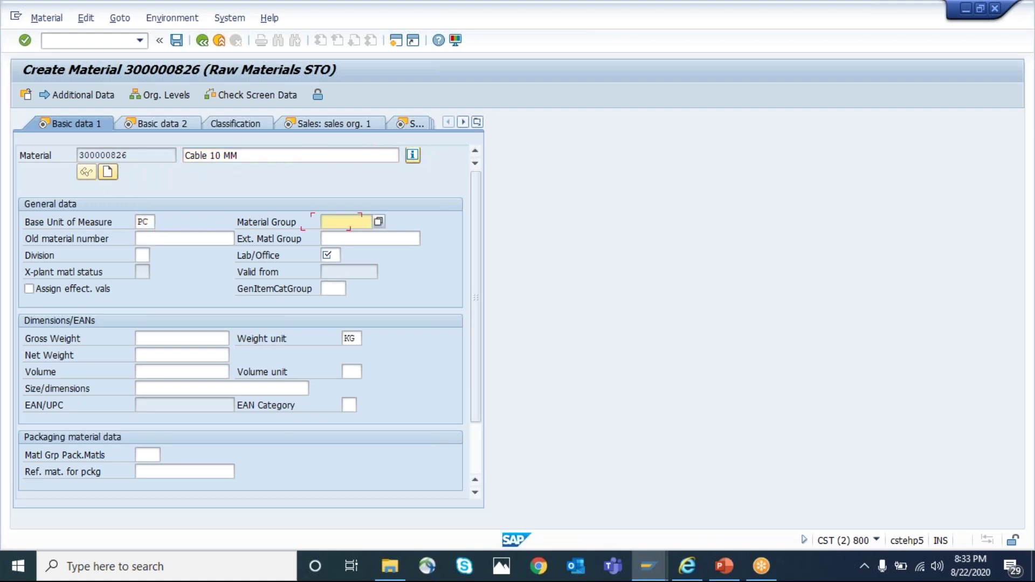
{"action": "type", "text": "01"}
{"action": "key", "text": "Tab"}
{"action": "key", "text": "Tab"}
{"action": "type", "text": "001"}
{"action": "key", "text": "Return"}
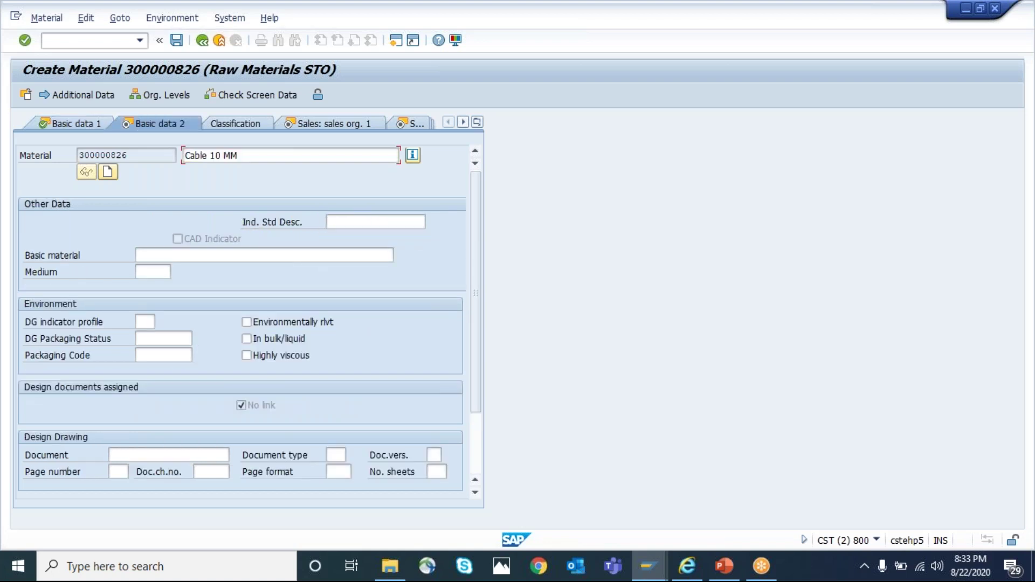
Pass over Basic data 2 and Classification and set output tax classification 1 for Germany, India, Singapore and United States.
{"action": "key", "text": "Return"}
{"action": "key", "text": "Return"}
{"action": "type", "text": "1"}
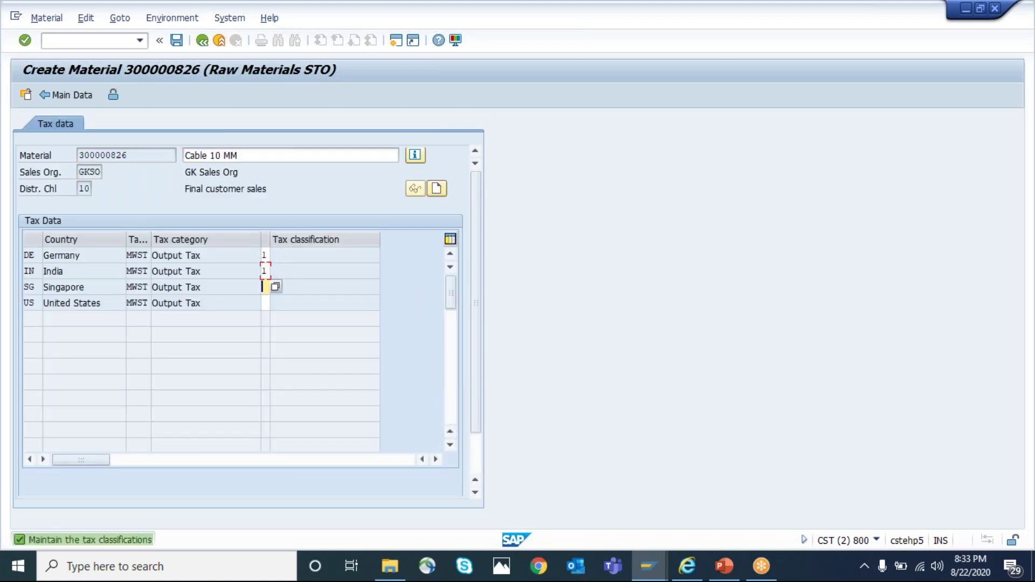
{"action": "type", "text": "111"}
{"action": "key", "text": "Return"}
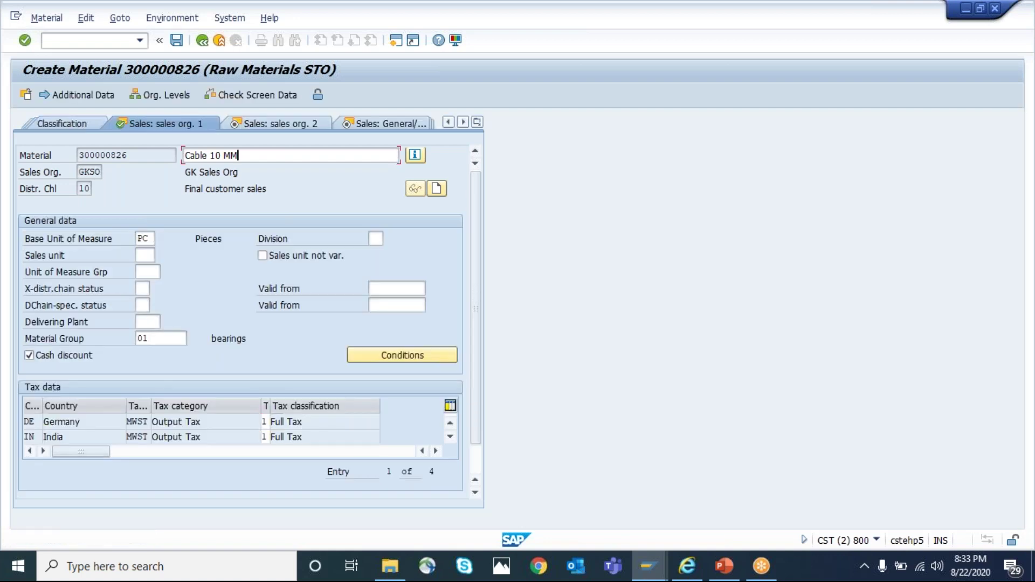
Set the item category group to NORM, enter 0001 in two Sales: General/Plant fields, and continue to the Purchasing view.
{"action": "key", "text": "Return"}
{"action": "type", "text": "NORM"}
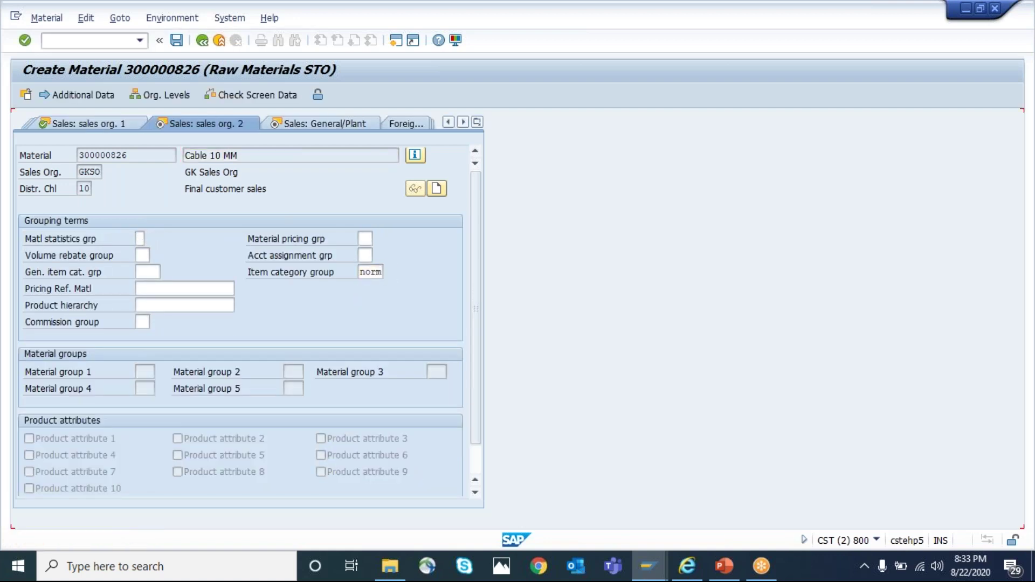
{"action": "key", "text": "Return"}
{"action": "key", "text": "Return"}
{"action": "type", "text": "0001"}
{"action": "key", "text": "Tab"}
{"action": "type", "text": "0001"}
{"action": "key", "text": "Return"}
{"action": "key", "text": "Return"}
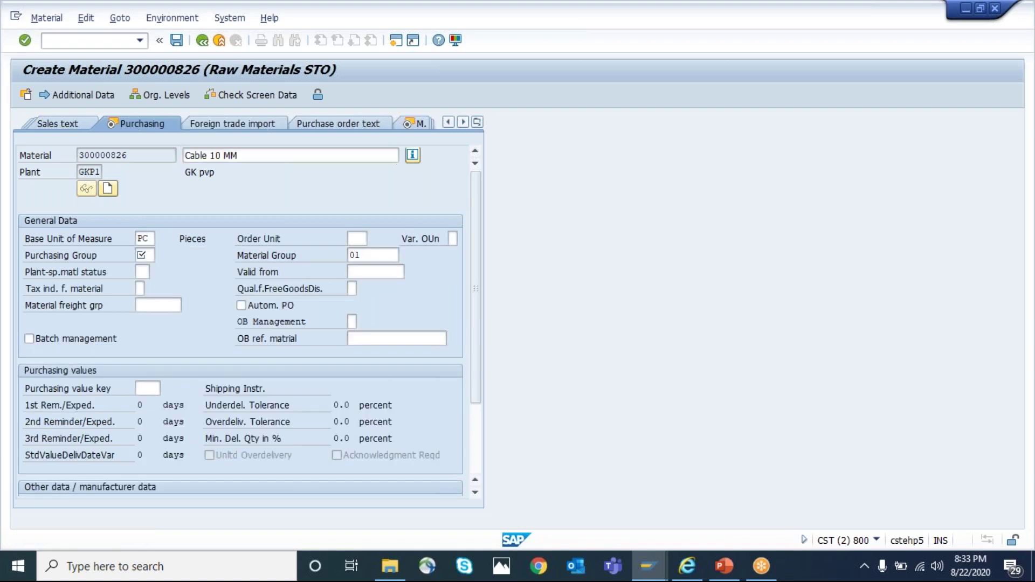
Assign purchasing group 001, allow automatic purchase orders for the material, and continue to the MRP 1 view.
{"action": "key", "text": "Return"}
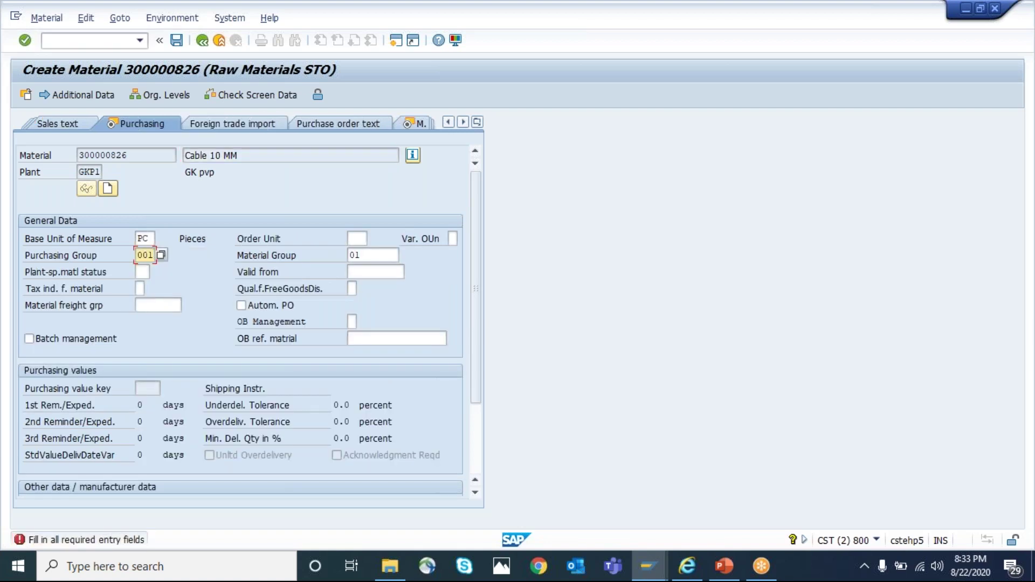
{"action": "left_click", "coordinate": [242, 305]}
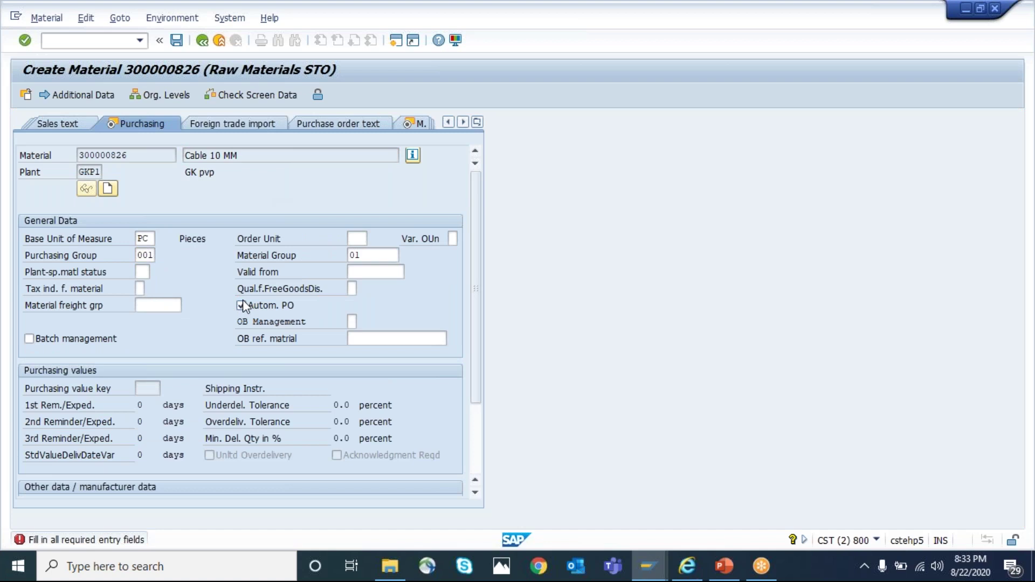
{"action": "key", "text": "Return"}
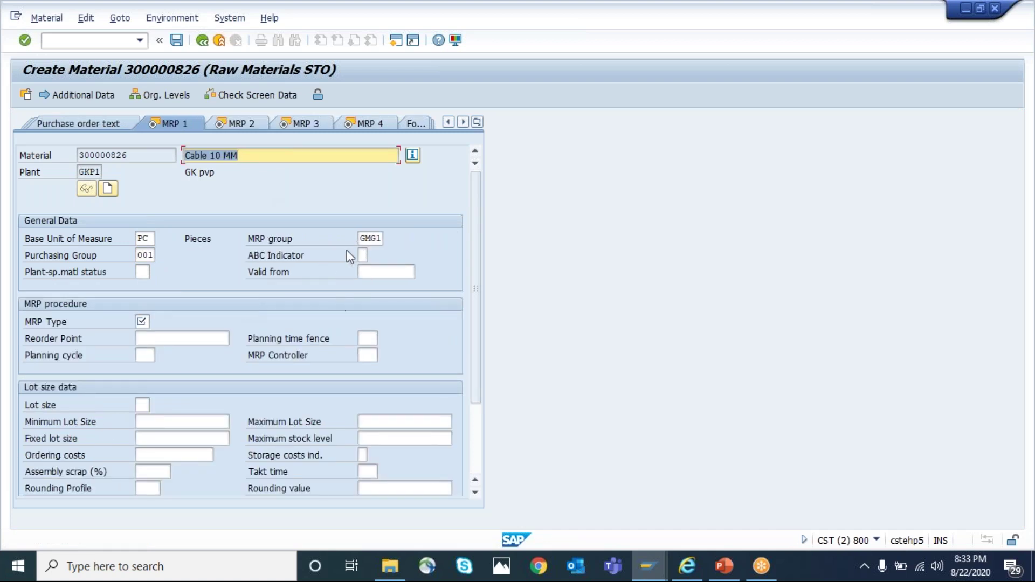
Keep MRP group GMG1, set the MRP type to VB and enter a reorder point of 500.
{"action": "left_click", "coordinate": [359, 238]}
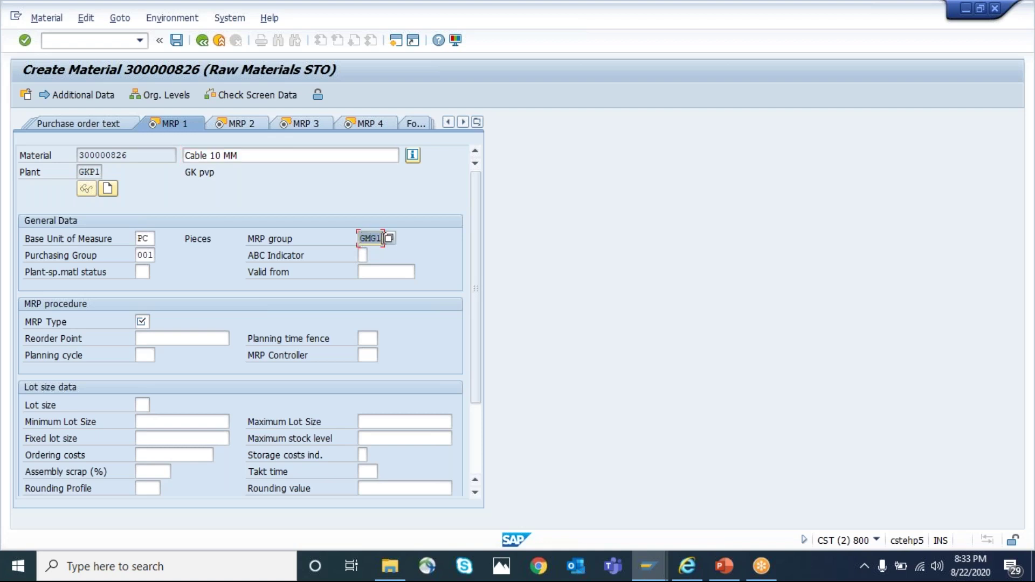
{"action": "left_click", "coordinate": [141, 321]}
{"action": "type", "text": "VB"}
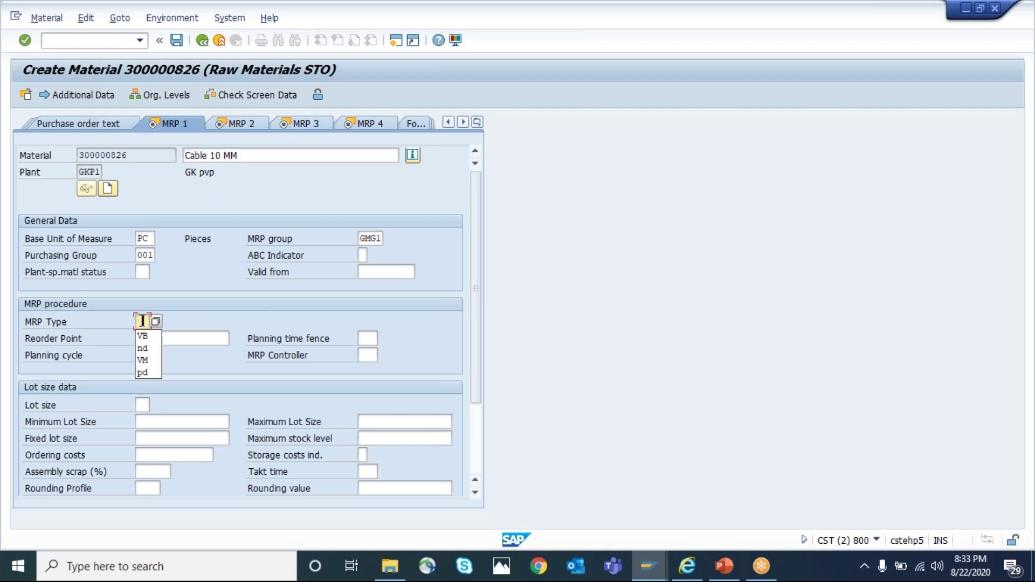
{"action": "key", "text": "Tab"}
{"action": "type", "text": "500"}
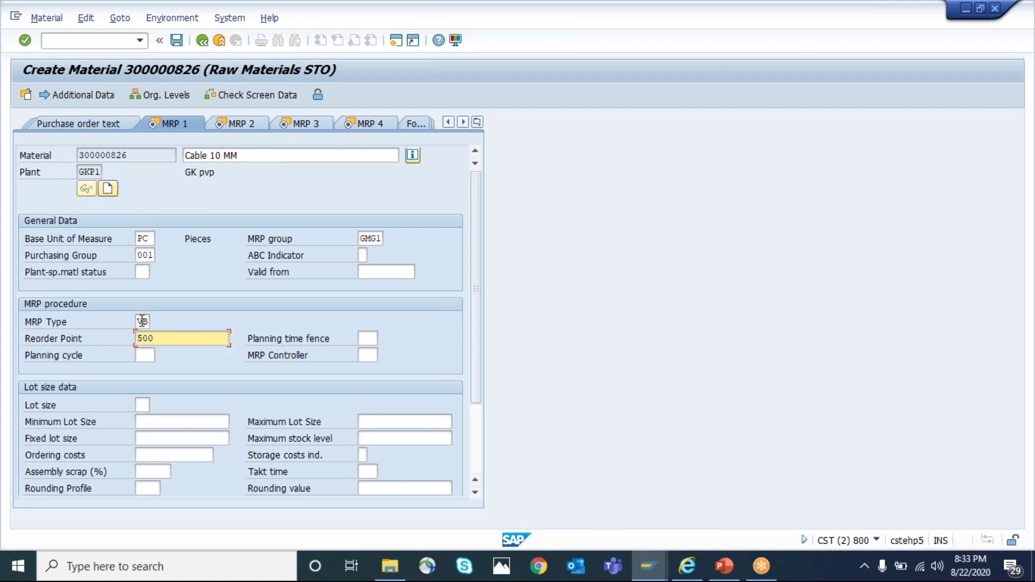
{"action": "key", "text": "Return"}
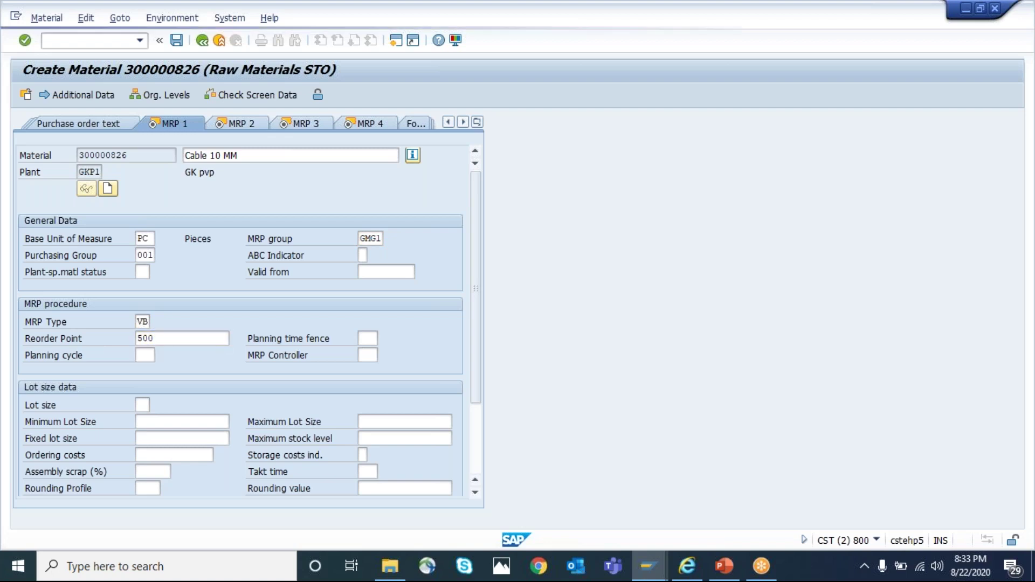
Assign MRP controller 001 and lot size EX, and continue to the MRP 2 view.
{"action": "left_click", "coordinate": [365, 354]}
{"action": "type", "text": "001"}
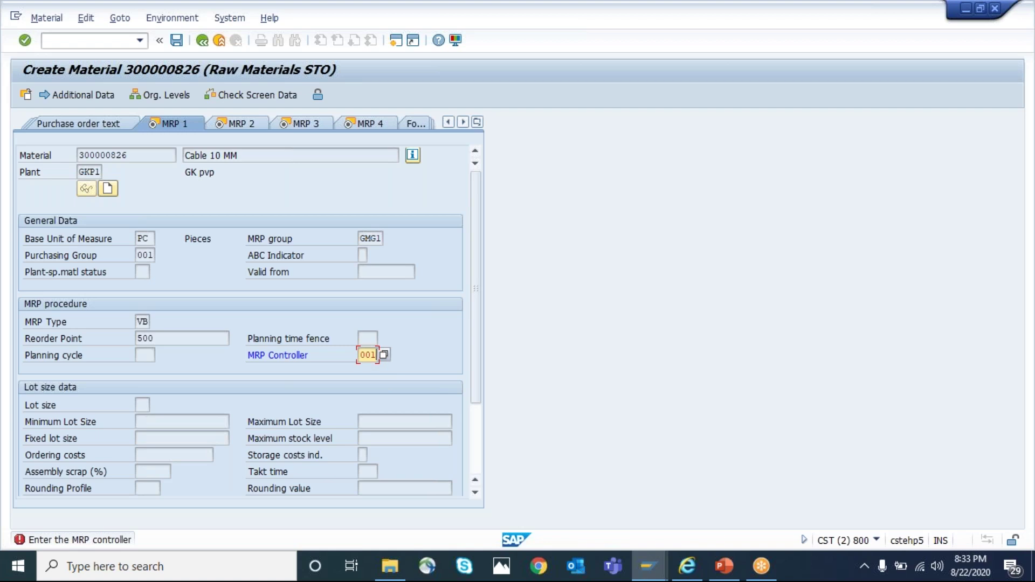
{"action": "key", "text": "Return"}
{"action": "type", "text": "EX"}
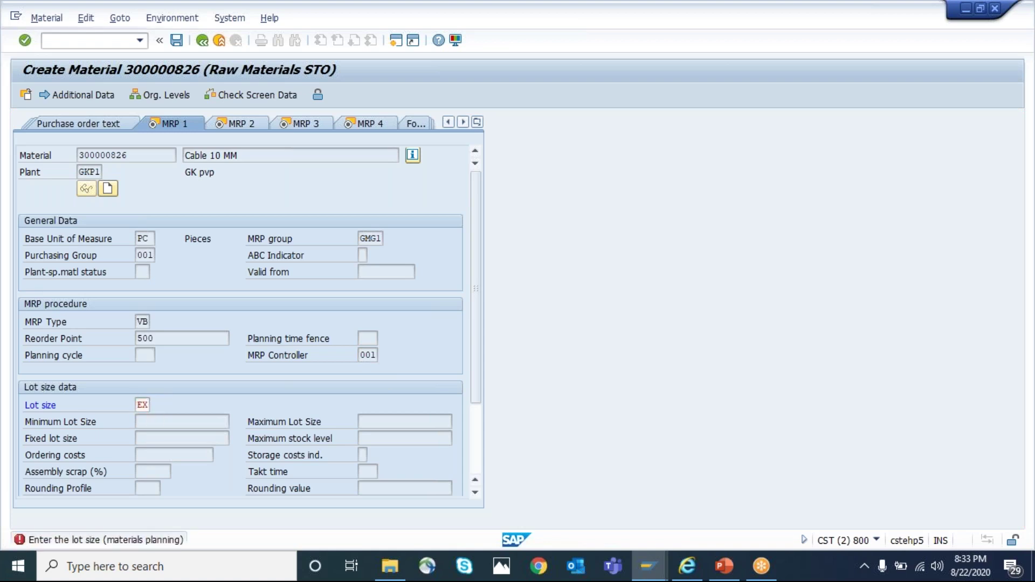
{"action": "key", "text": "Return"}
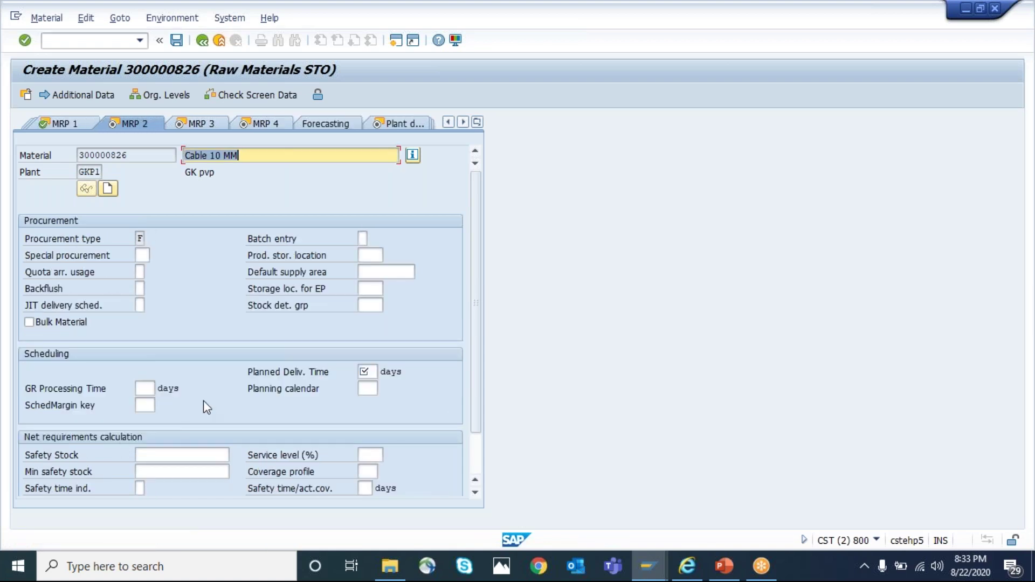
Set the planned delivery time to 10 days and the storage location for EP to 0002, and continue to the MRP 4 view.
{"action": "left_click", "coordinate": [367, 371]}
{"action": "type", "text": "10"}
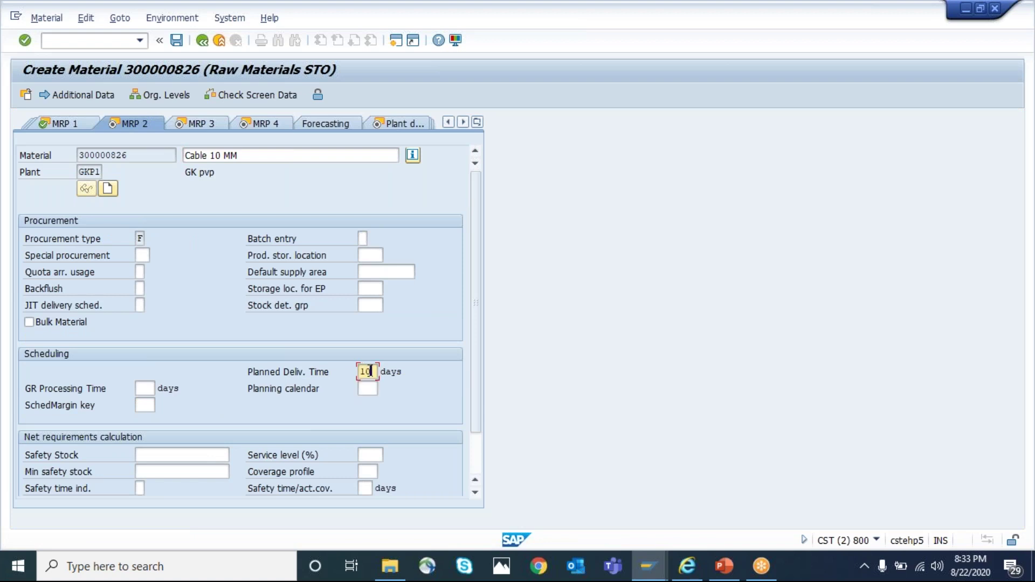
{"action": "left_click", "coordinate": [368, 289]}
{"action": "type", "text": "000"}
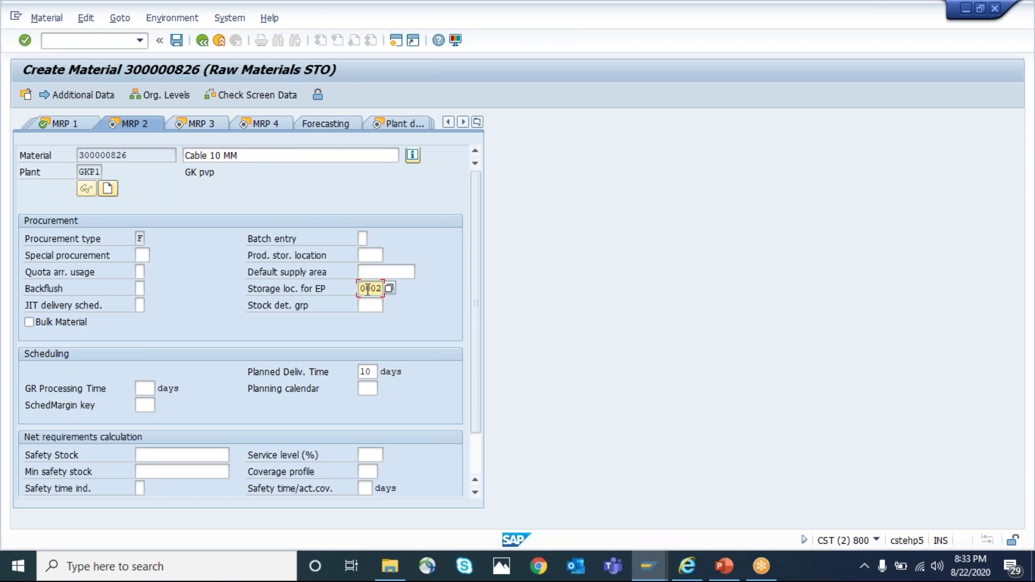
{"action": "type", "text": "2"}
{"action": "key", "text": "Return"}
{"action": "key", "text": "Return"}
{"action": "key", "text": "Return"}
{"action": "key", "text": "Return"}
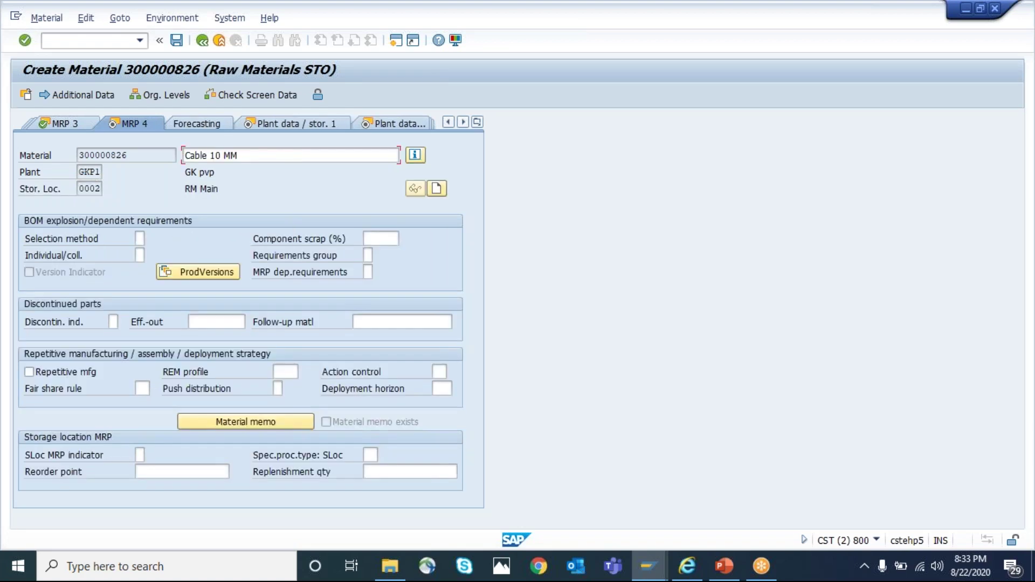
Pass over the remaining views, enter valuation class 3000 in the accounting data, and save the new material.
{"action": "key", "text": "Return"}
{"action": "key", "text": "Return"}
{"action": "key", "text": "Return"}
{"action": "key", "text": "Return"}
{"action": "type", "text": "3000"}
{"action": "key", "text": "Return"}
{"action": "key", "text": "Return"}
{"action": "key", "text": "Return"}
{"action": "key", "text": "Return"}
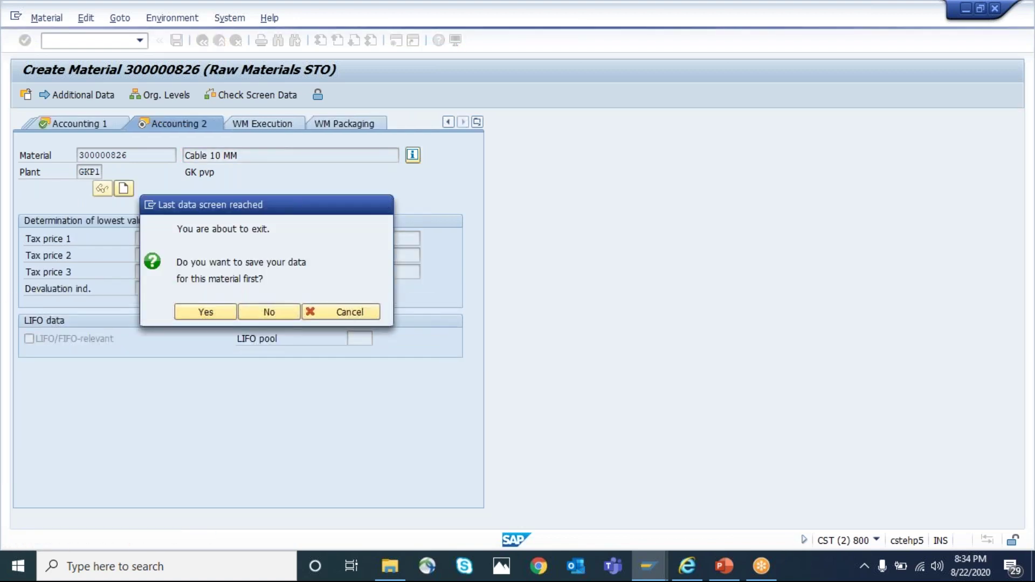
{"action": "left_click", "coordinate": [197, 312]}
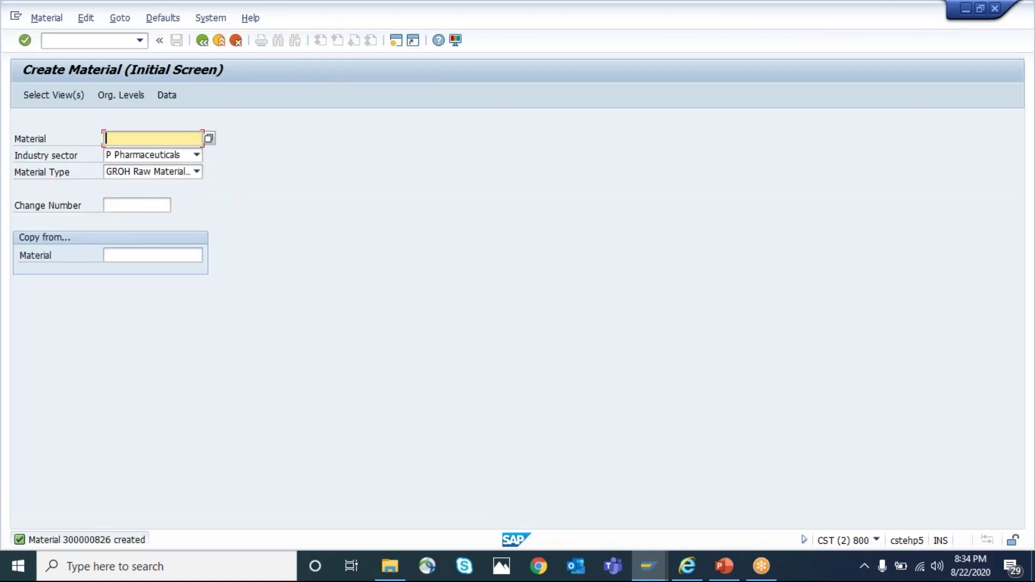
Open the stock/requirements list (MD04) for the new material in plant GKP1 and check its available stock.
{"action": "left_click", "coordinate": [65, 43]}
{"action": "type", "text": "/NMD04"}
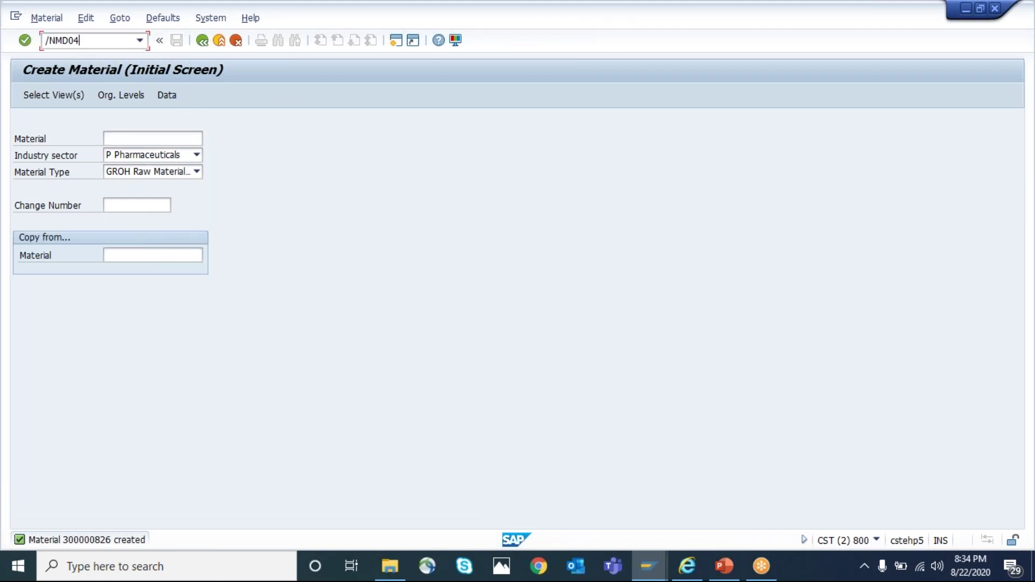
{"action": "key", "text": "Return"}
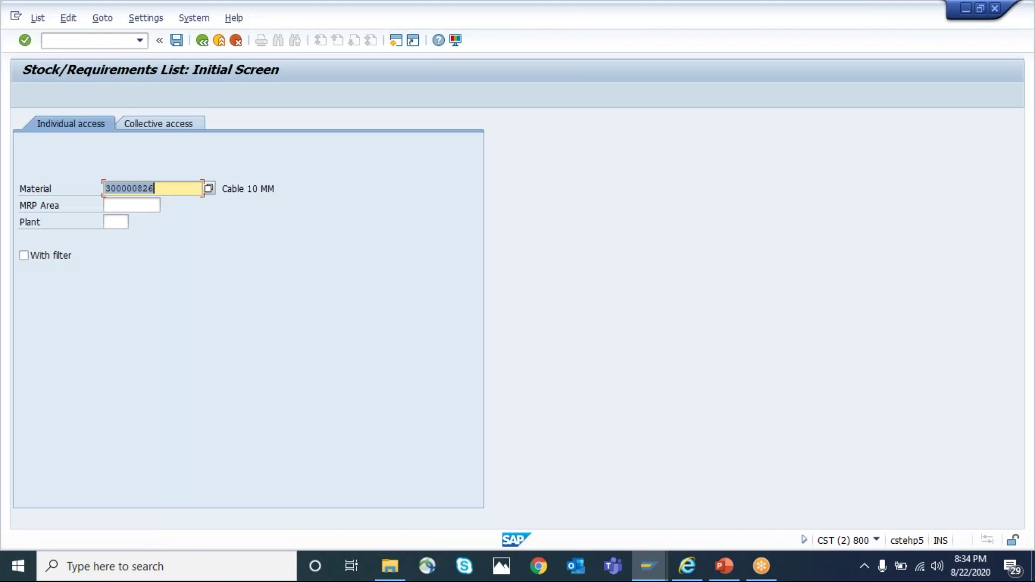
{"action": "key", "text": "Tab"}
{"action": "key", "text": "Tab"}
{"action": "type", "text": "7992"}
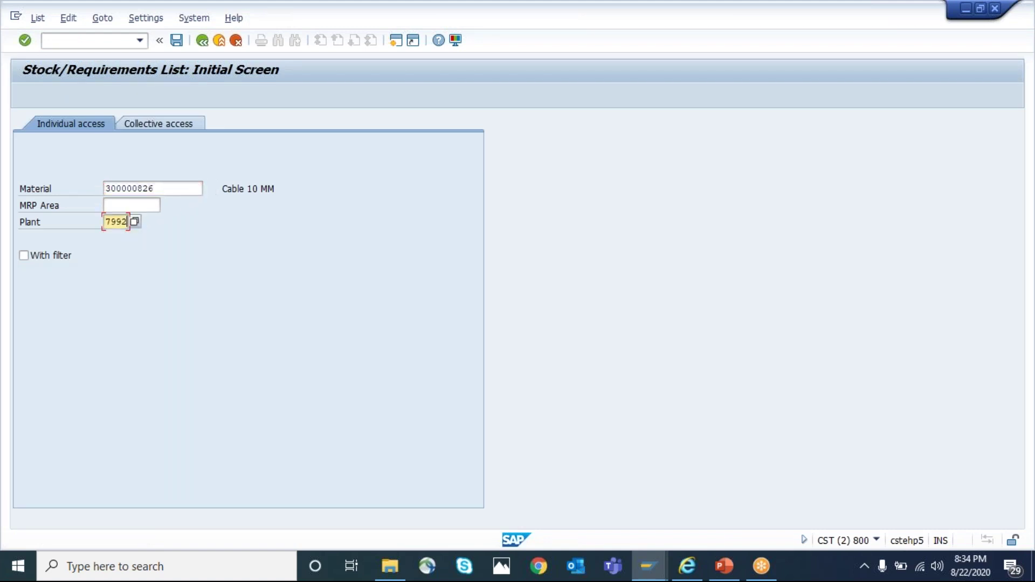
{"action": "key", "text": "Return"}
{"action": "type", "text": "GKP1"}
{"action": "key", "text": "Return"}
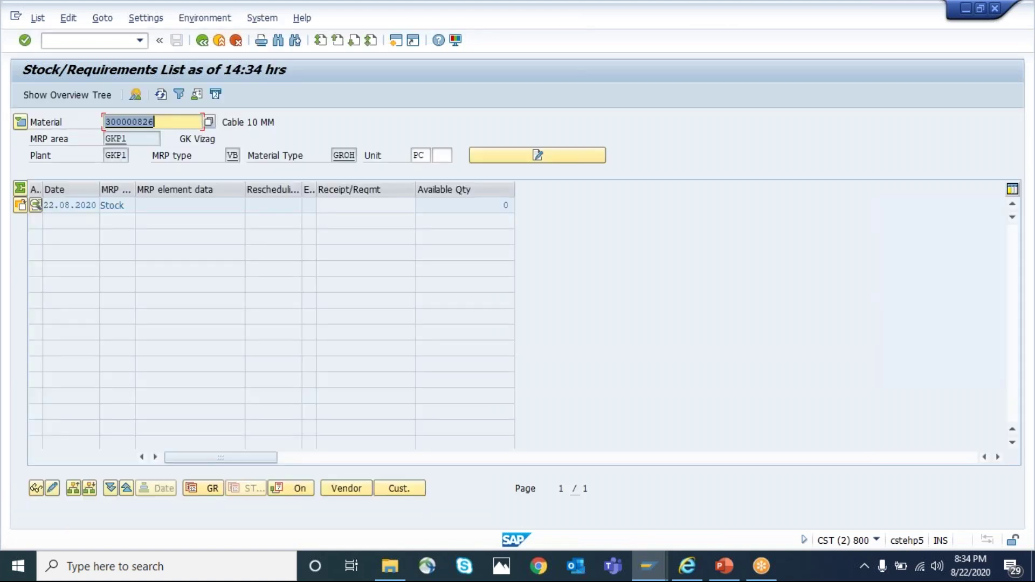
{"action": "left_click", "coordinate": [506, 205]}
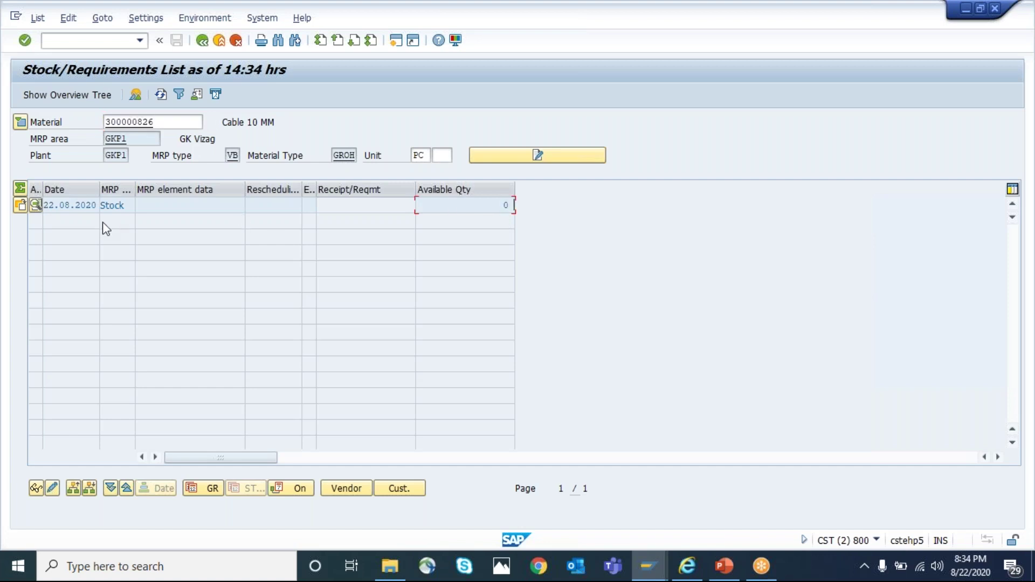
Open single-item, multi-level planning in a new session and set Create Purchase Req. and SA Deliv. Sched. Lines to 1.
{"action": "left_click", "coordinate": [67, 41]}
{"action": "type", "text": "/omd04"}
{"action": "key", "text": "Return"}
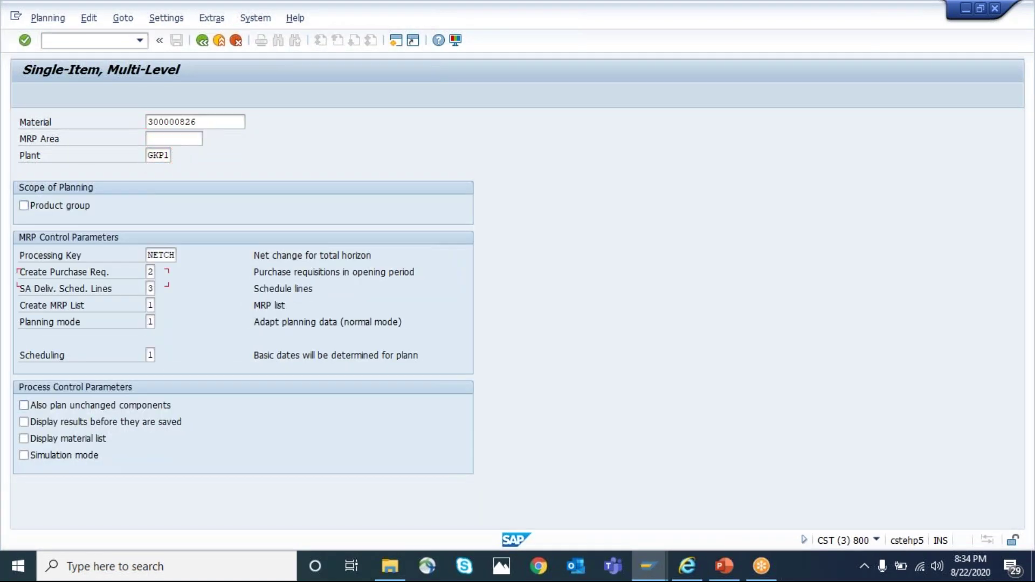
{"action": "key", "text": "Tab"}
{"action": "left_click", "coordinate": [151, 272]}
{"action": "key", "text": "F4"}
{"action": "left_click", "coordinate": [167, 292]}
{"action": "key", "text": "Tab"}
{"action": "left_click", "coordinate": [162, 288]}
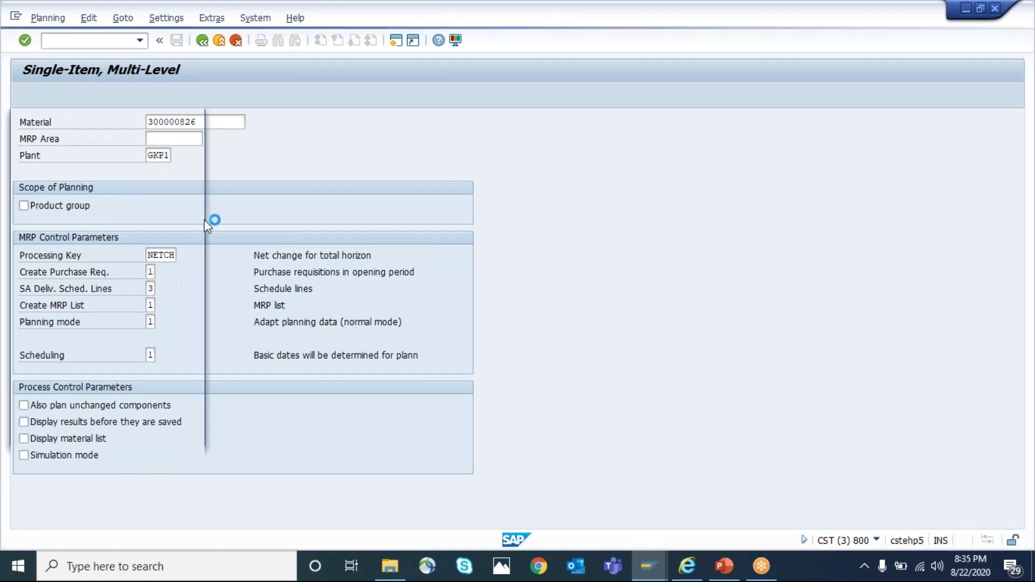
{"action": "left_click", "coordinate": [115, 170]}
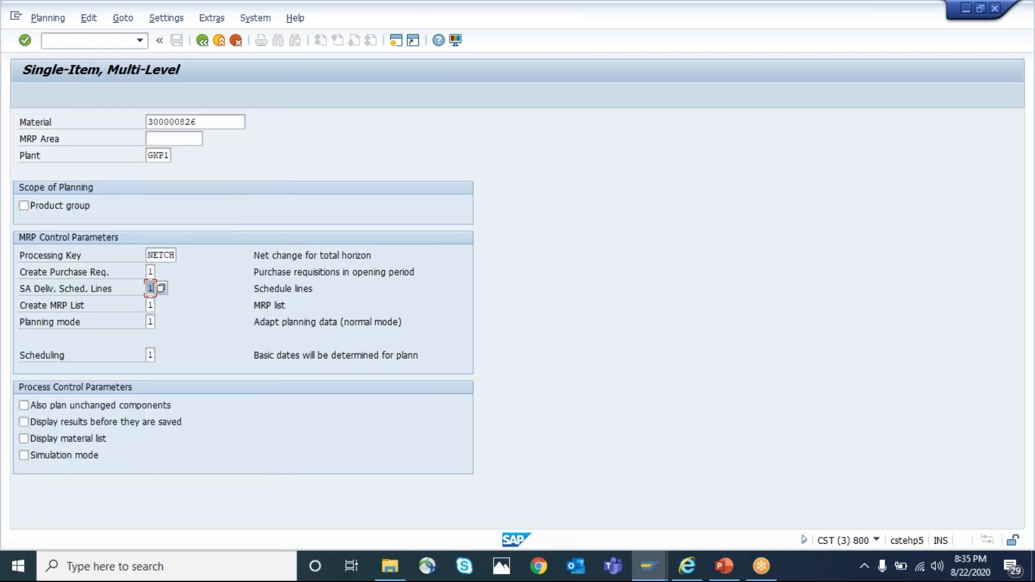
Run the planning for the material in plant GKP1 and refresh its stock/requirements list.
{"action": "key", "text": "Return"}
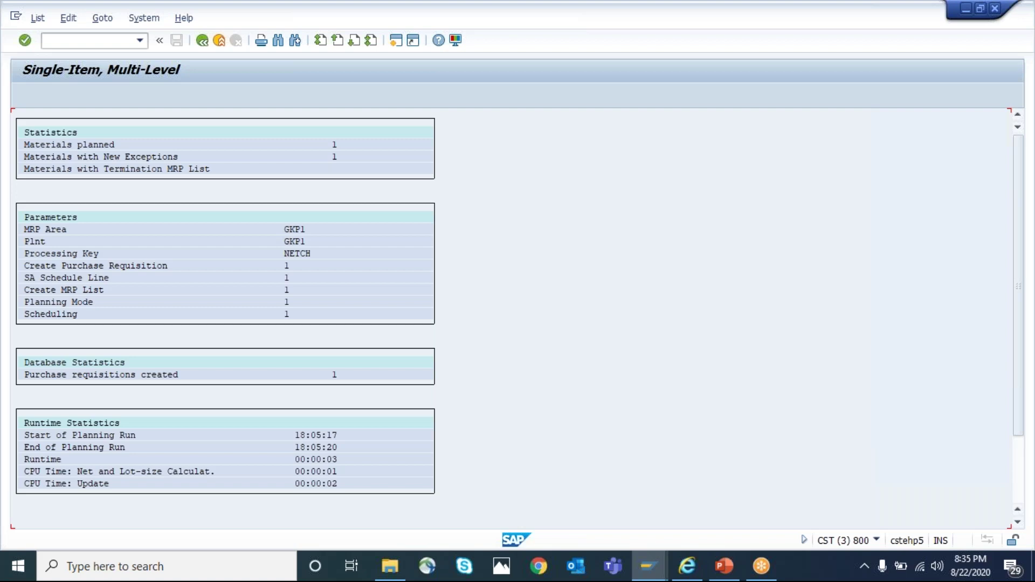
{"action": "key", "text": "alt+Tab"}
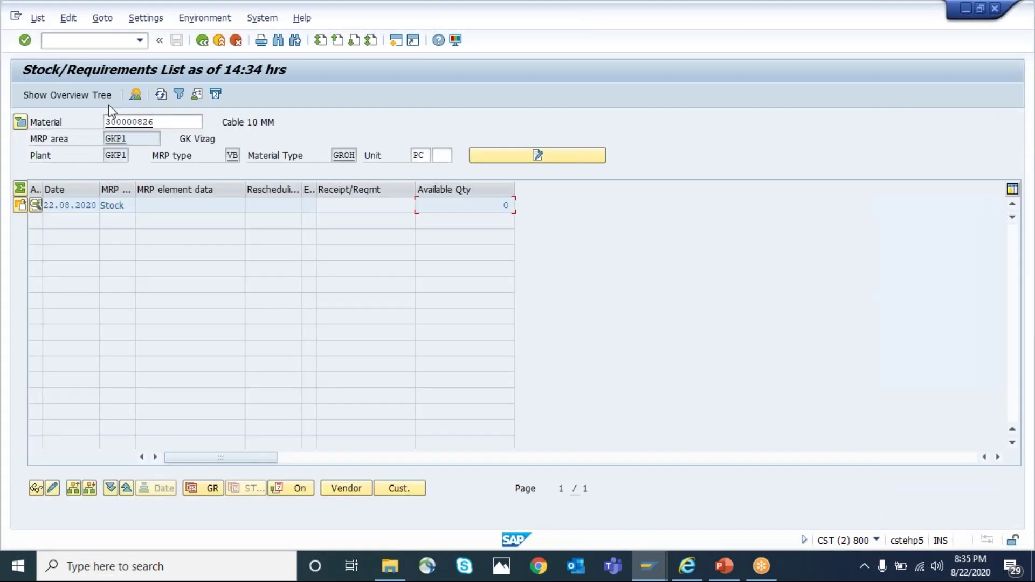
{"action": "left_click", "coordinate": [161, 95]}
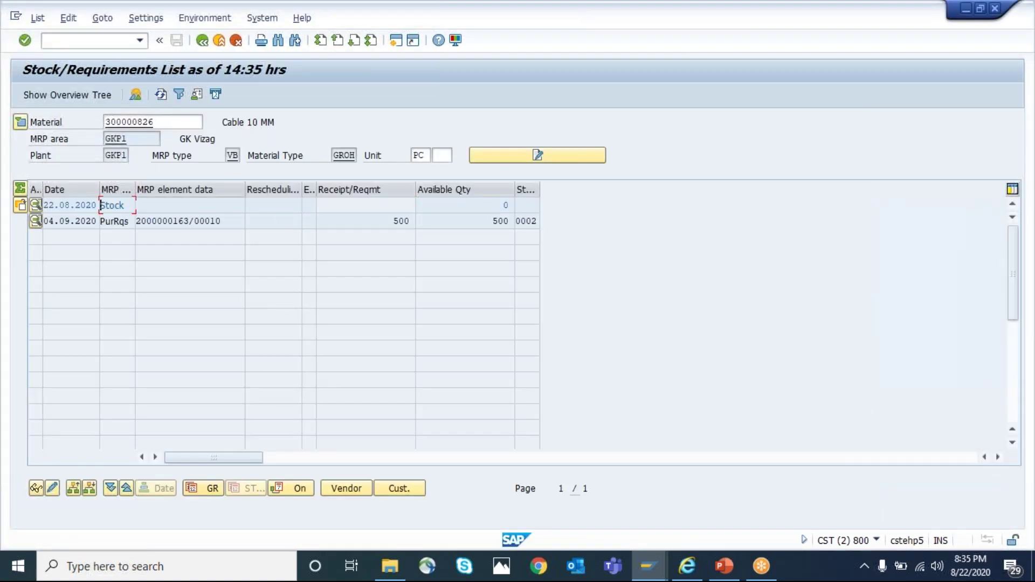
Widen the Storage Location column and examine the purchase requisition line's quantity and storage location.
{"action": "double_click", "coordinate": [493, 220]}
{"action": "left_click", "coordinate": [387, 219]}
{"action": "left_click", "coordinate": [411, 220]}
{"action": "left_click_drag", "start_coordinate": [540, 189], "coordinate": [630, 189]}
{"action": "left_click", "coordinate": [541, 221]}
{"action": "left_click_drag", "start_coordinate": [549, 221], "coordinate": [505, 220]}
{"action": "left_click", "coordinate": [499, 219]}
{"action": "left_click", "coordinate": [504, 220]}
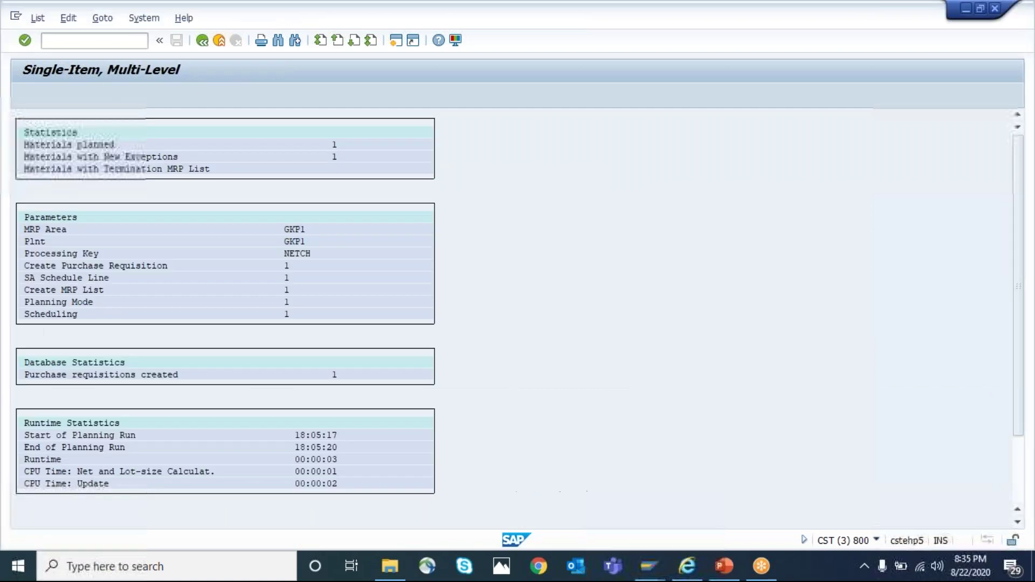
Display the material master (MM03) with only the MRP 1 and MRP 2 views for plant GKP1.
{"action": "type", "text": "/nmm03"}
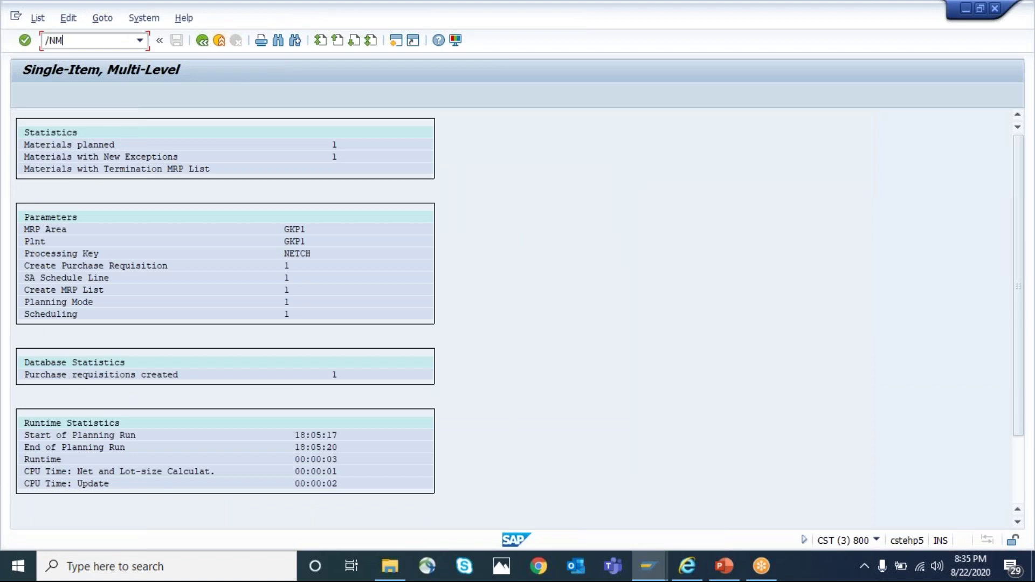
{"action": "key", "text": "Return"}
{"action": "key", "text": "Return"}
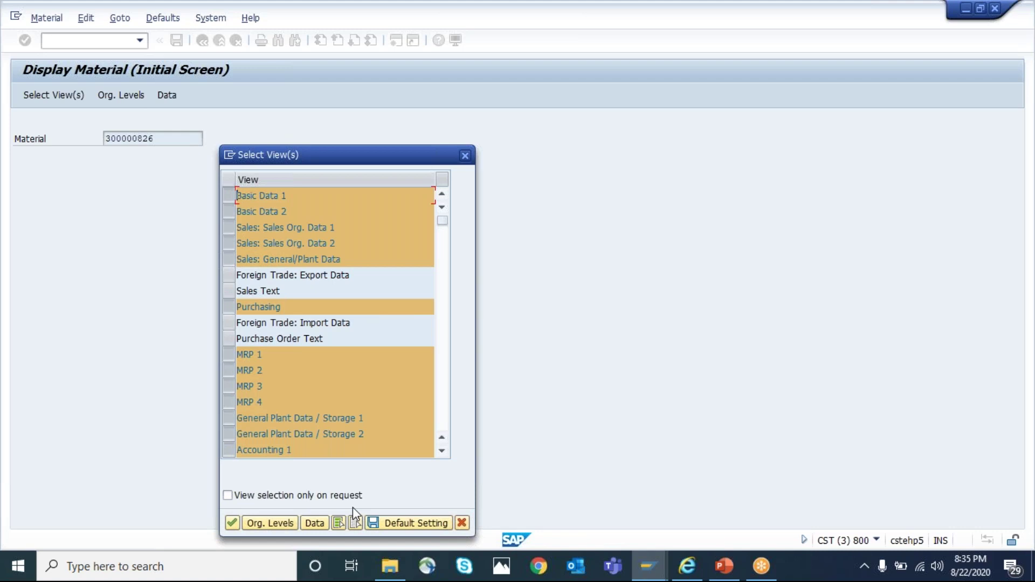
{"action": "left_click", "coordinate": [356, 523]}
{"action": "left_click", "coordinate": [229, 355]}
{"action": "left_click", "coordinate": [229, 370]}
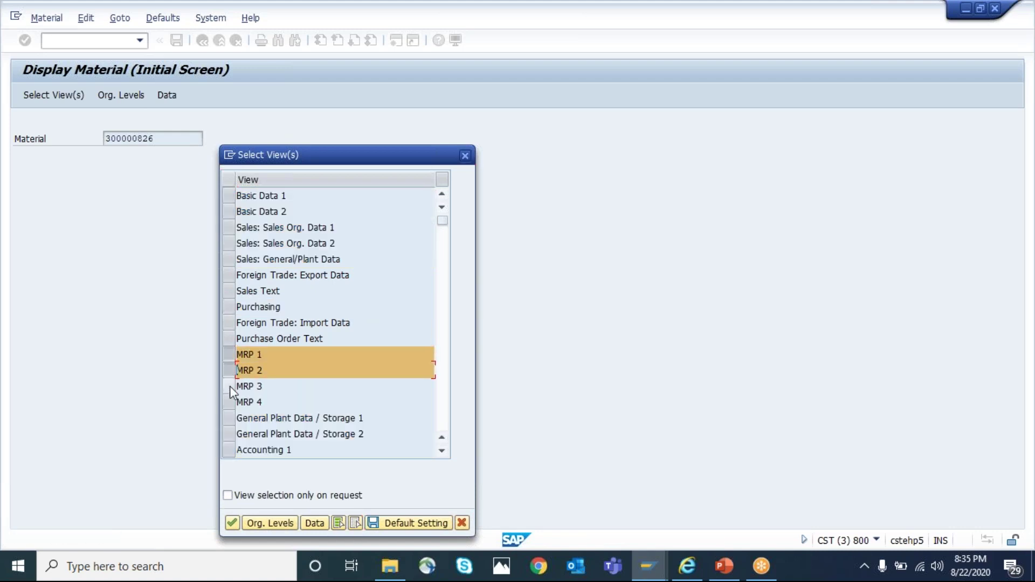
{"action": "key", "text": "Return"}
{"action": "type", "text": "gkp1"}
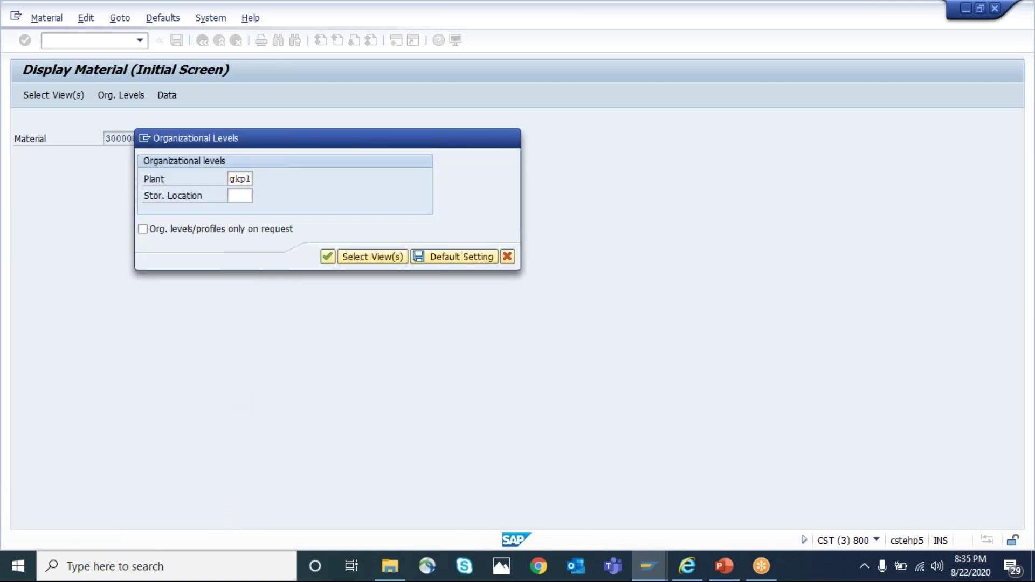
{"action": "key", "text": "Return"}
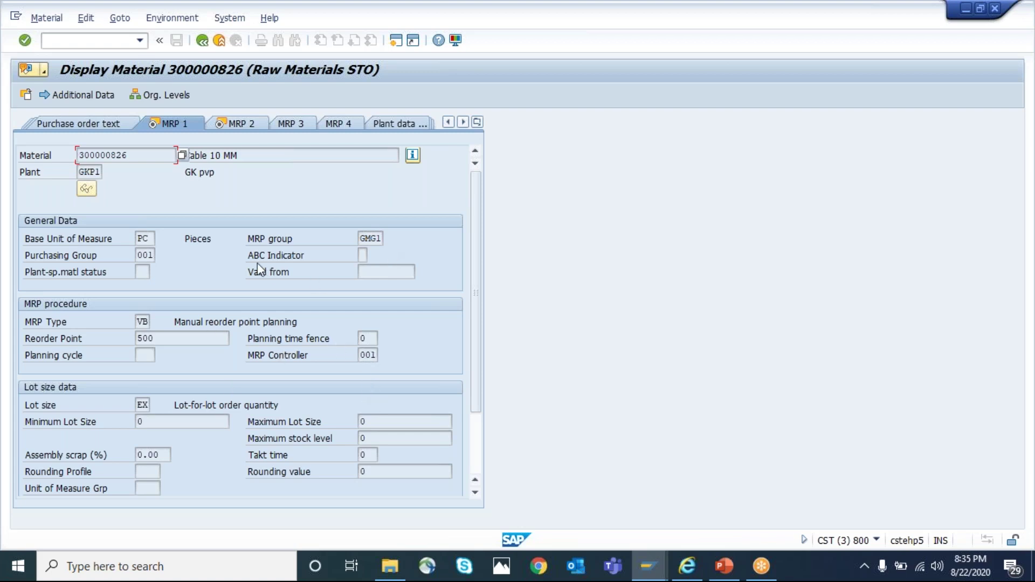
Compare the storage location for EP in the MRP 2 view with the storage location in the stock/requirements list.
{"action": "key", "text": "Return"}
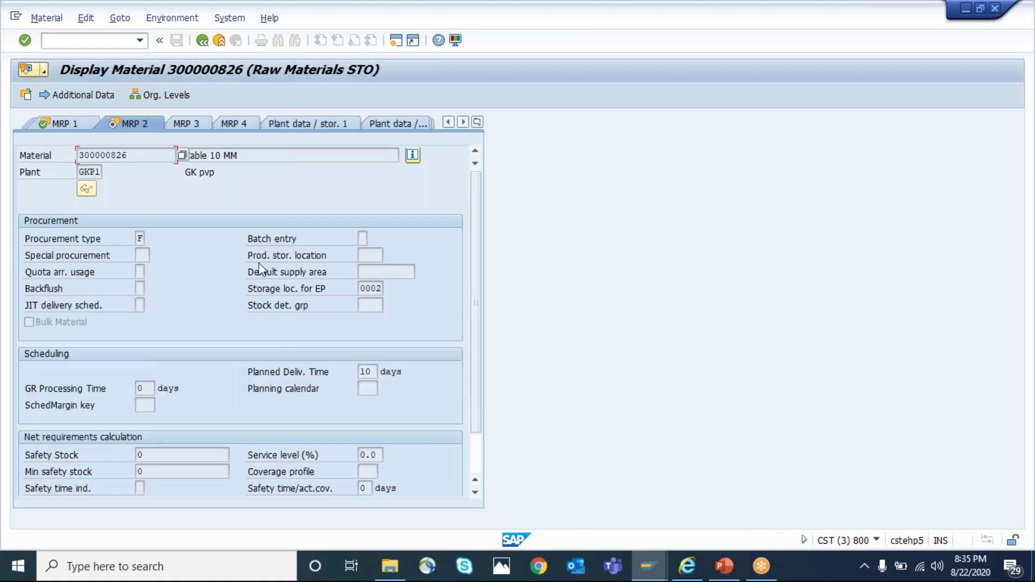
{"action": "double_click", "coordinate": [360, 288]}
{"action": "key", "text": "alt+Tab"}
{"action": "left_click_drag", "start_coordinate": [537, 221], "coordinate": [498, 219]}
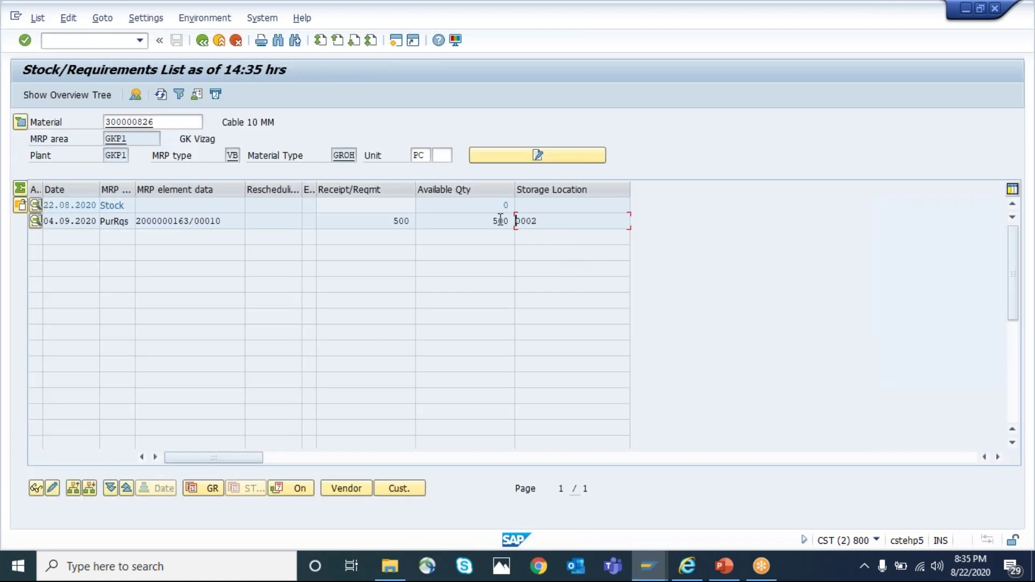
{"action": "key", "text": "alt+Tab"}
{"action": "key", "text": "alt+Tab"}
Open the additional data of the purchase requisition line and check its document type and delivery date.
{"action": "double_click", "coordinate": [164, 220]}
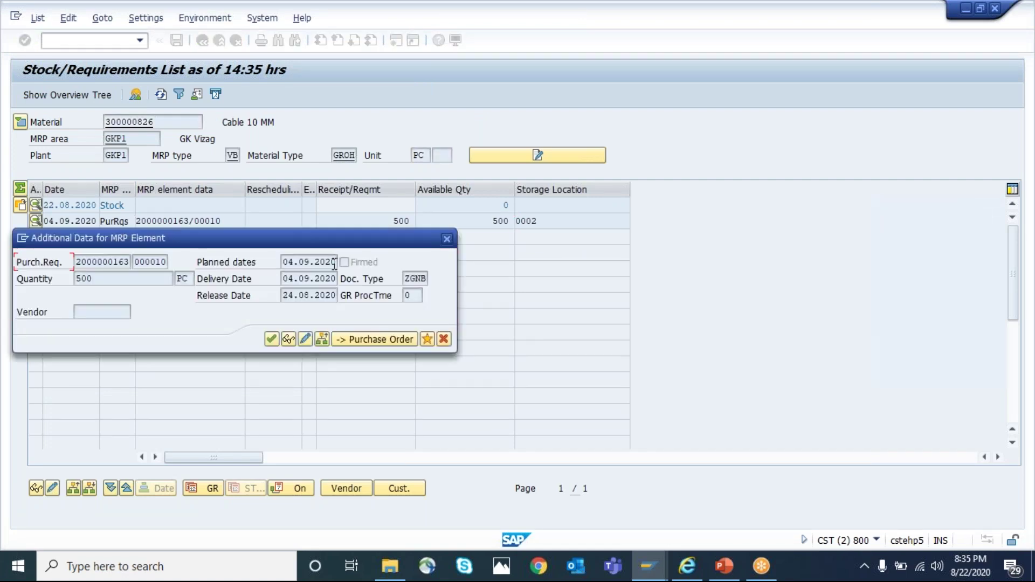
{"action": "left_click_drag", "start_coordinate": [404, 278], "coordinate": [441, 277]}
{"action": "left_click", "coordinate": [403, 278]}
{"action": "left_click", "coordinate": [427, 278]}
{"action": "left_click", "coordinate": [286, 278]}
Display the purchase requisition and examine the requisitioner in its contact person details.
{"action": "left_click", "coordinate": [289, 338]}
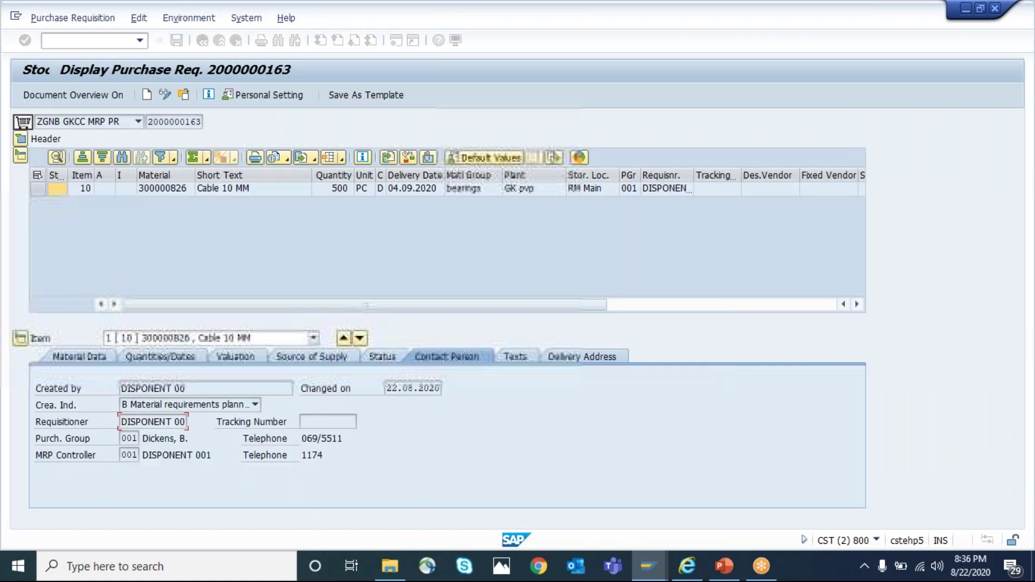
{"action": "left_click_drag", "start_coordinate": [121, 421], "coordinate": [186, 421]}
{"action": "left_click", "coordinate": [186, 421]}
{"action": "left_click_drag", "start_coordinate": [120, 422], "coordinate": [186, 421]}
{"action": "left_click", "coordinate": [190, 421]}
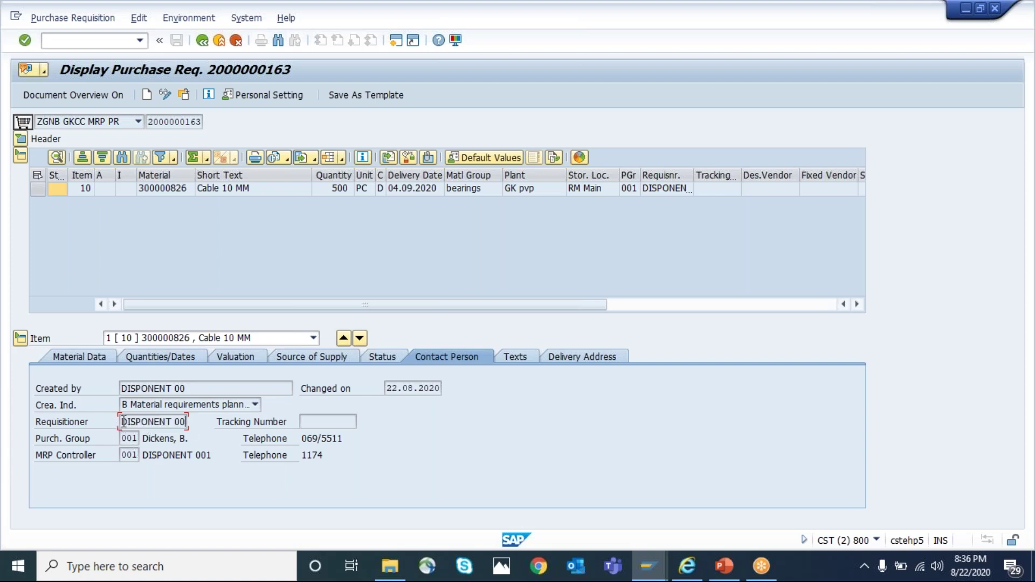
{"action": "left_click_drag", "start_coordinate": [121, 422], "coordinate": [188, 422]}
{"action": "left_click", "coordinate": [187, 422]}
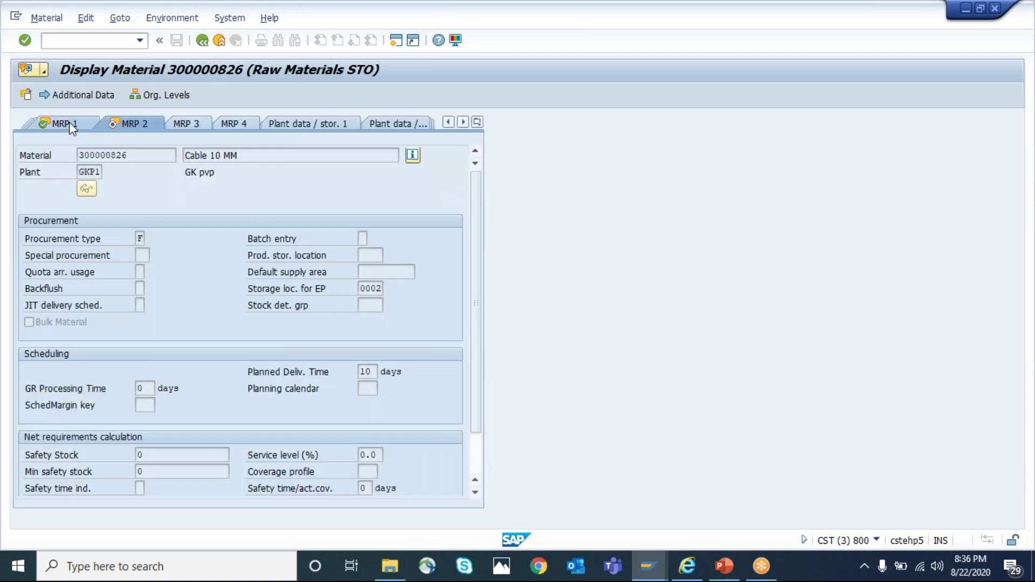
Check the material's MRP controller in the MRP 1 view against the list of MRP controllers for plant GKP1.
{"action": "left_click", "coordinate": [69, 122]}
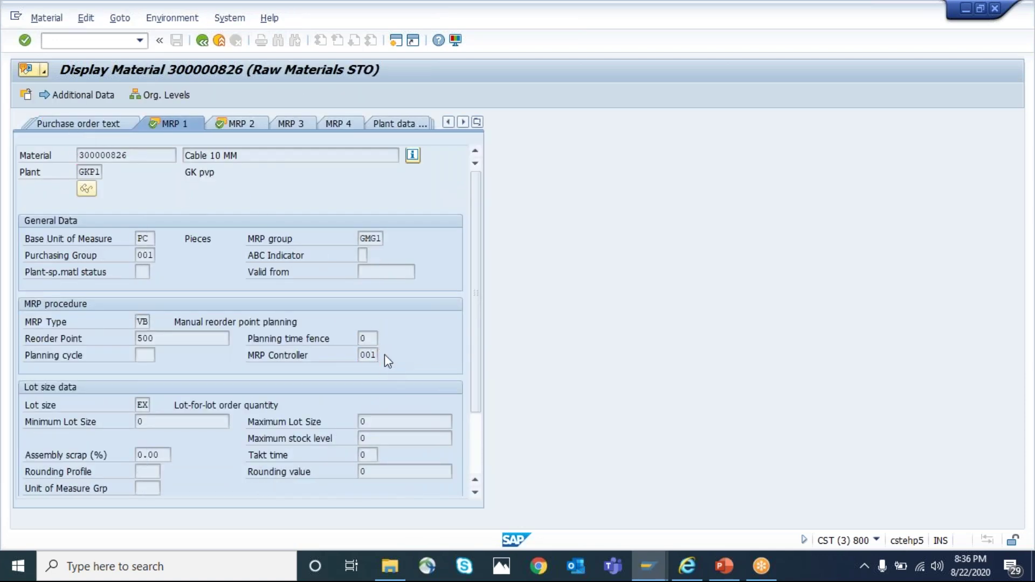
{"action": "left_click", "coordinate": [383, 355]}
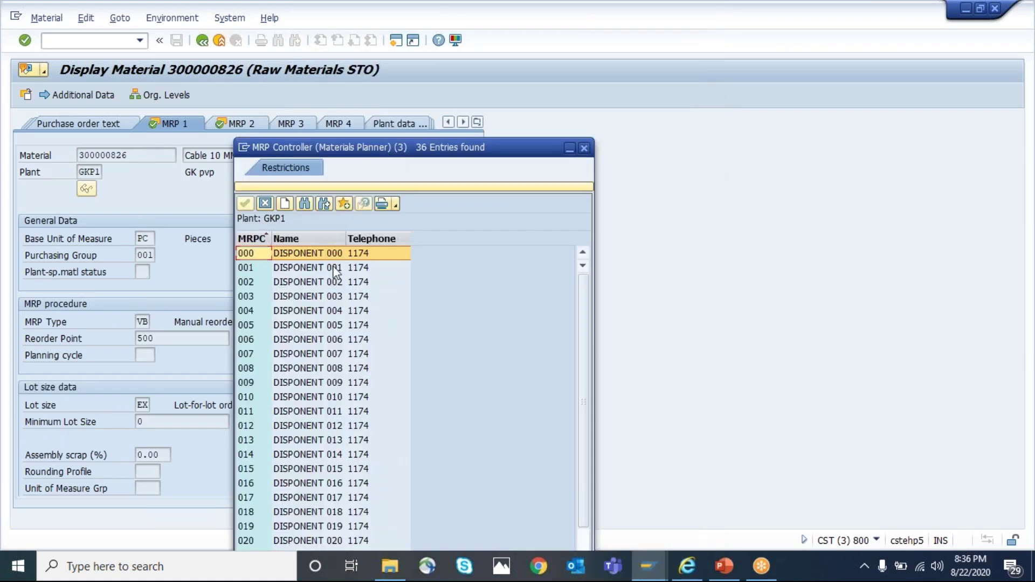
{"action": "left_click", "coordinate": [335, 268]}
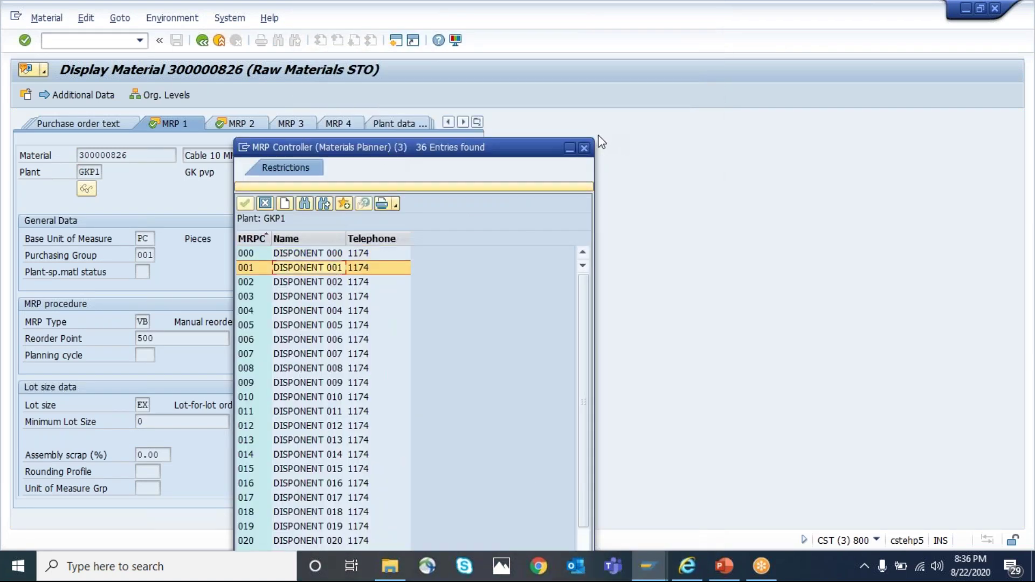
{"action": "left_click", "coordinate": [584, 147]}
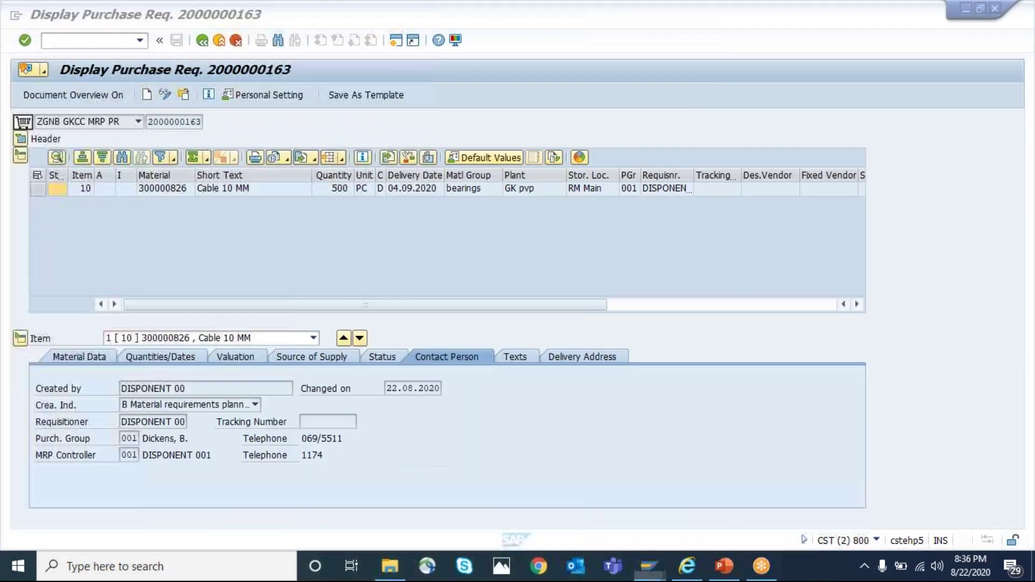
Review the purchase requisition's contact person details and document type, and switch to the PowerPoint slide on customized MRP requisition document types.
{"action": "left_click", "coordinate": [649, 507]}
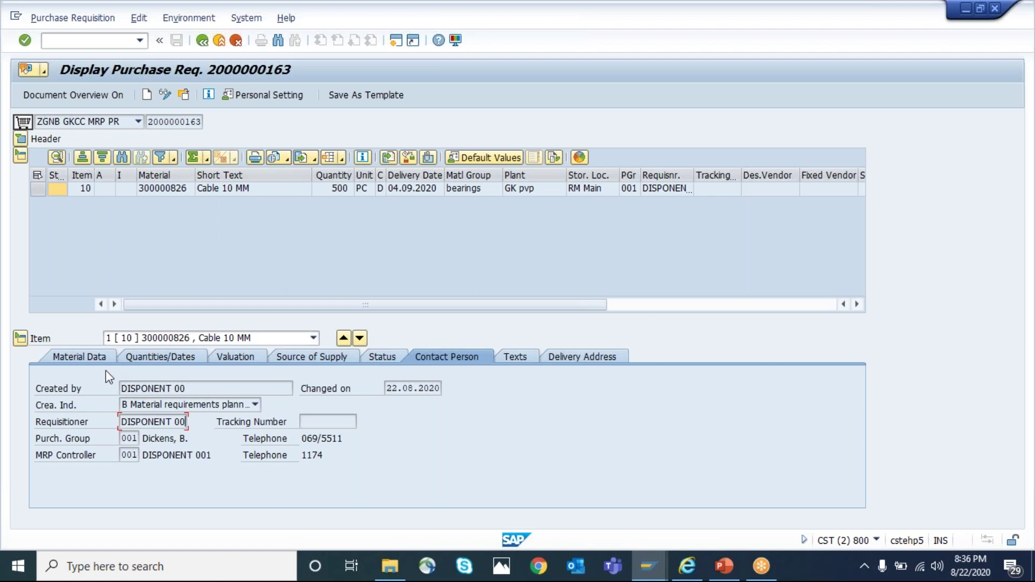
{"action": "left_click", "coordinate": [152, 408]}
{"action": "left_click", "coordinate": [151, 410]}
{"action": "left_click", "coordinate": [66, 124]}
{"action": "left_click", "coordinate": [67, 124]}
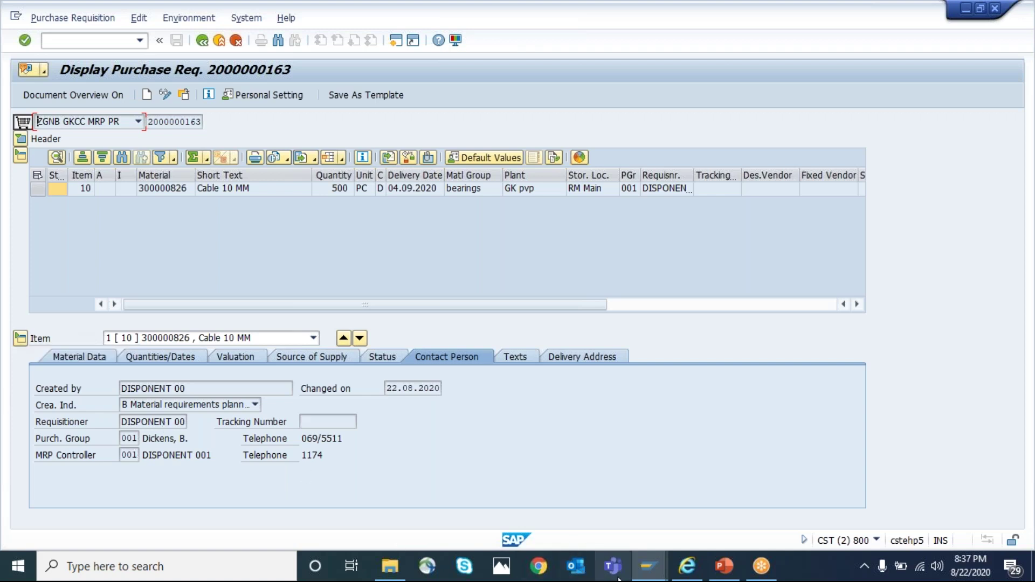
{"action": "left_click", "coordinate": [724, 566]}
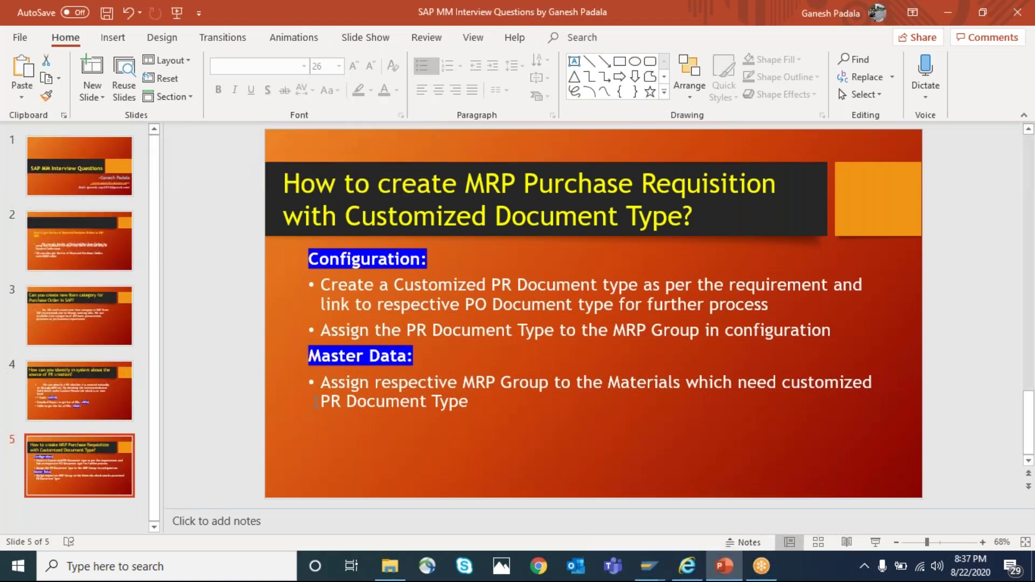